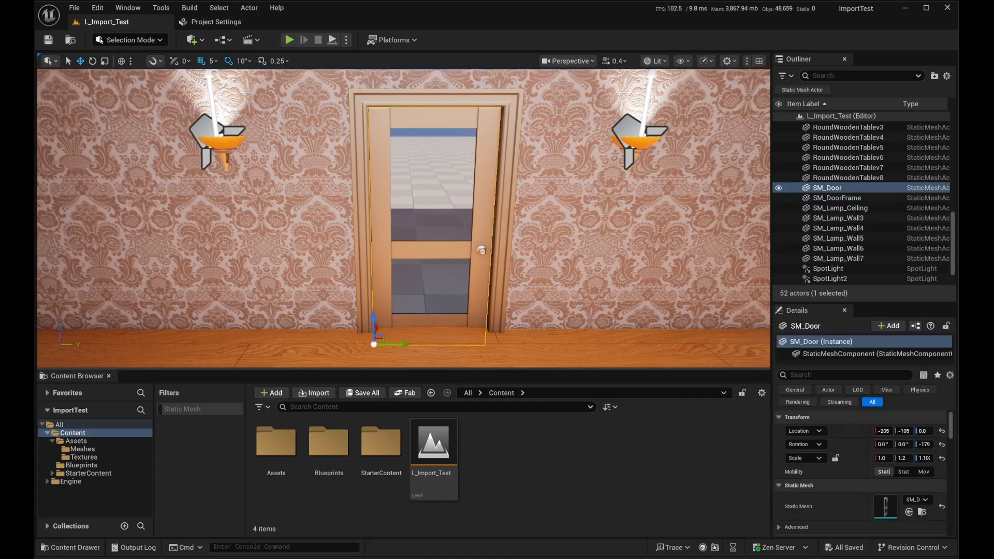
Step: Try swinging SM_Door open by about 60° around its vertical hinge axis and undo the rotation
scroll(500, 282, up, 2)
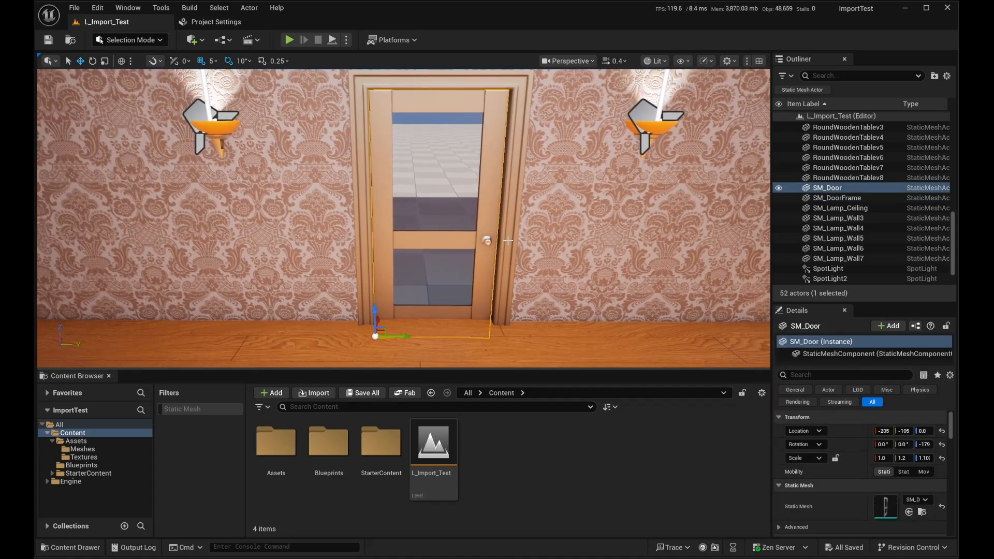
key(e)
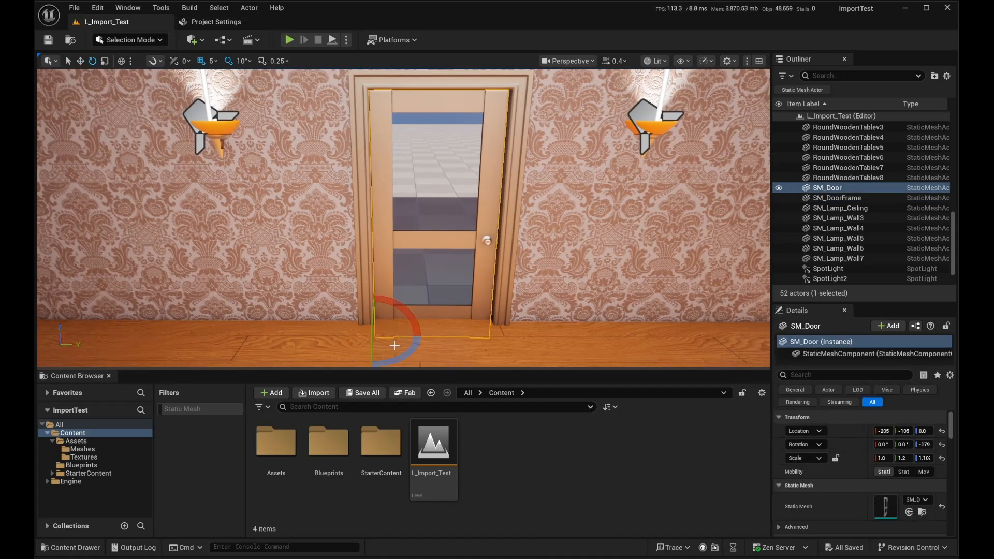
drag(398, 339, 363, 342)
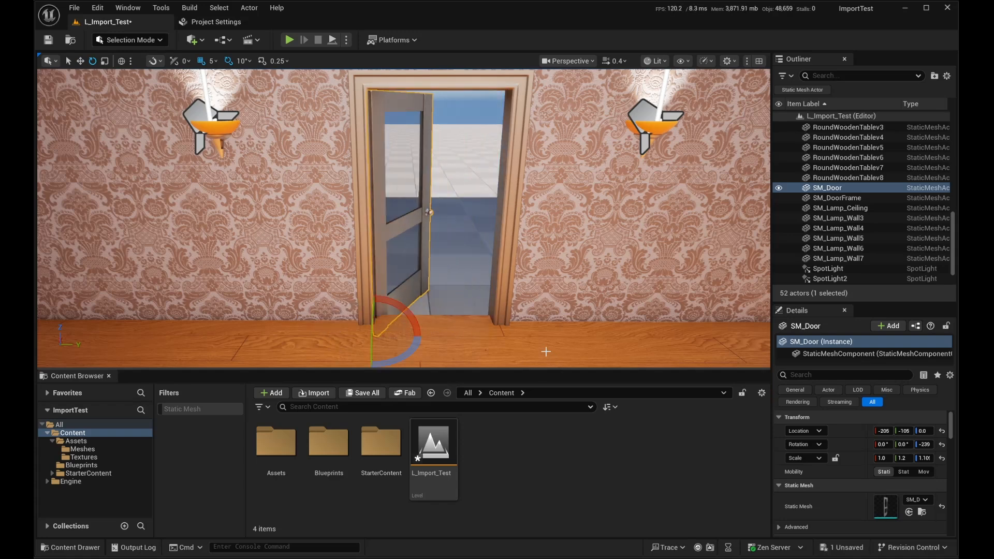
key(ctrl+z)
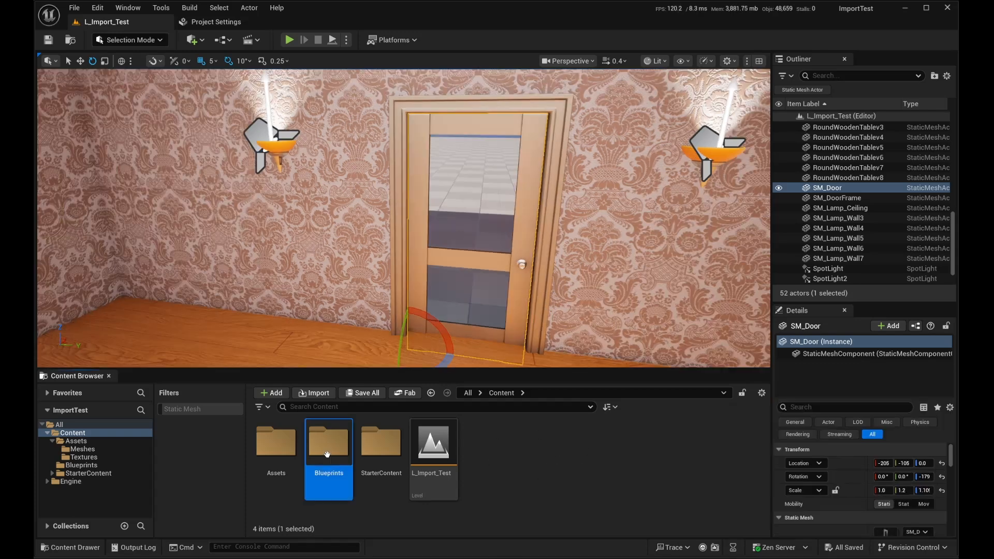
Step: Create an Actor Blueprint class named BP_AutoDoor in the Blueprints folder
double_click(329, 443)
right_click(315, 458)
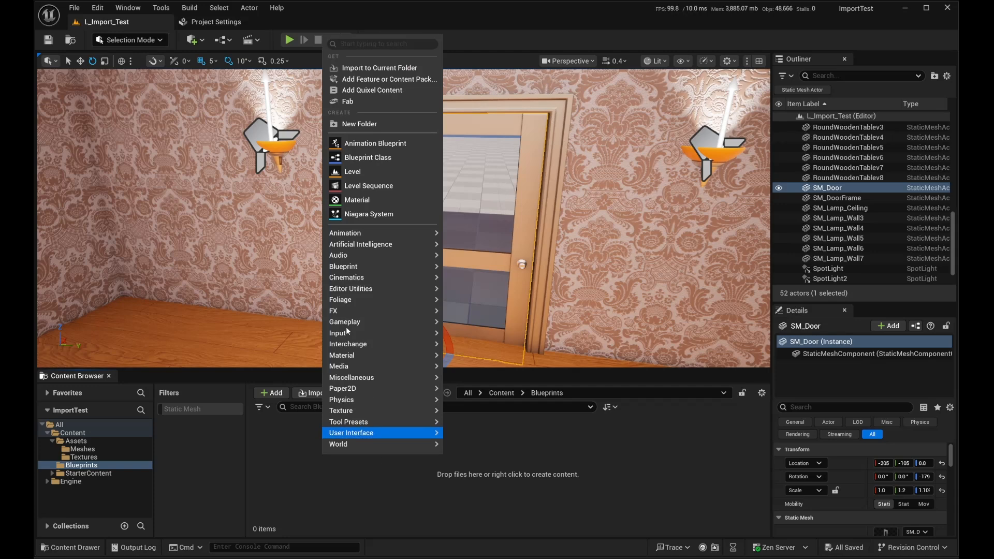
click(498, 229)
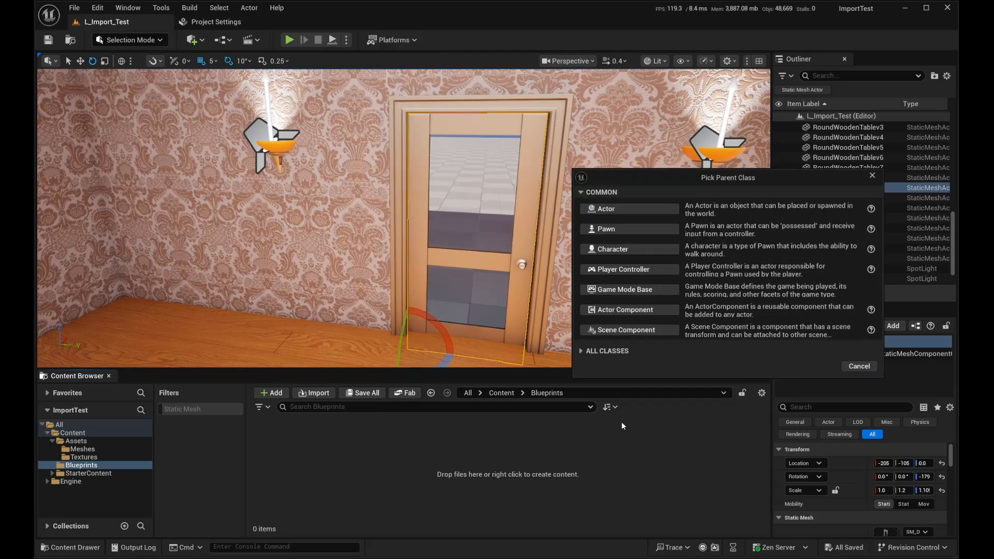
drag(678, 178, 432, 153)
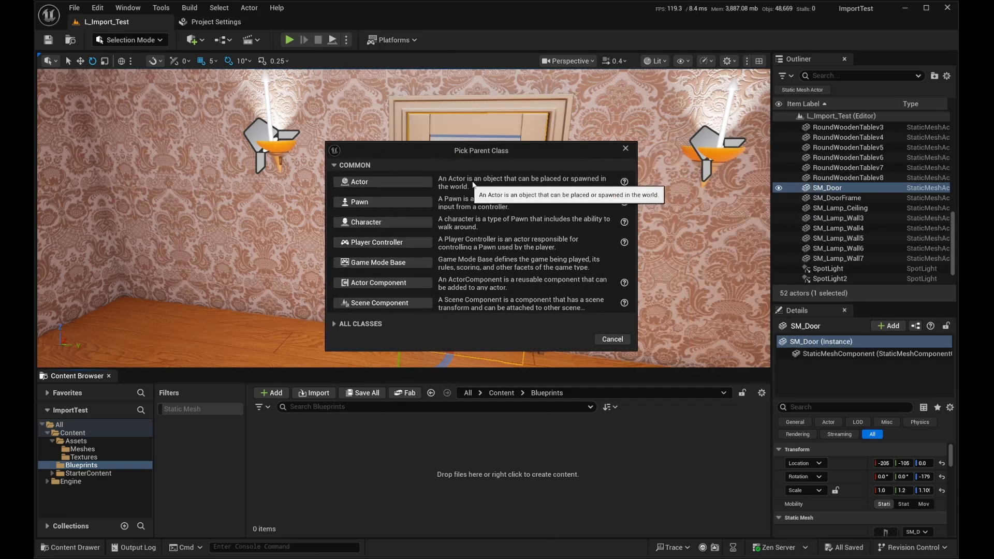
click(363, 183)
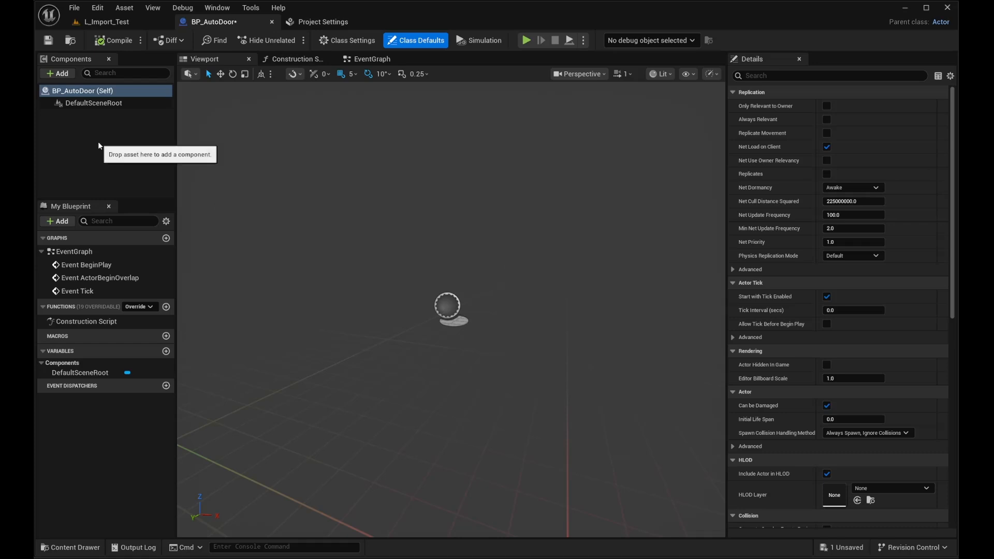
Step: Add a Static Mesh component named DoorMesh to the BP_AutoDoor blueprint
click(57, 73)
click(85, 184)
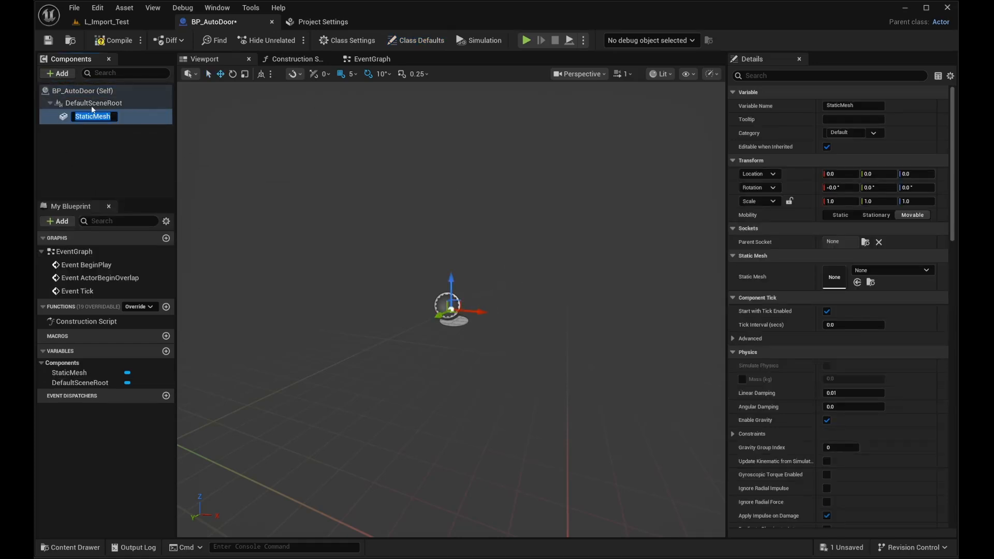
text(Doo)
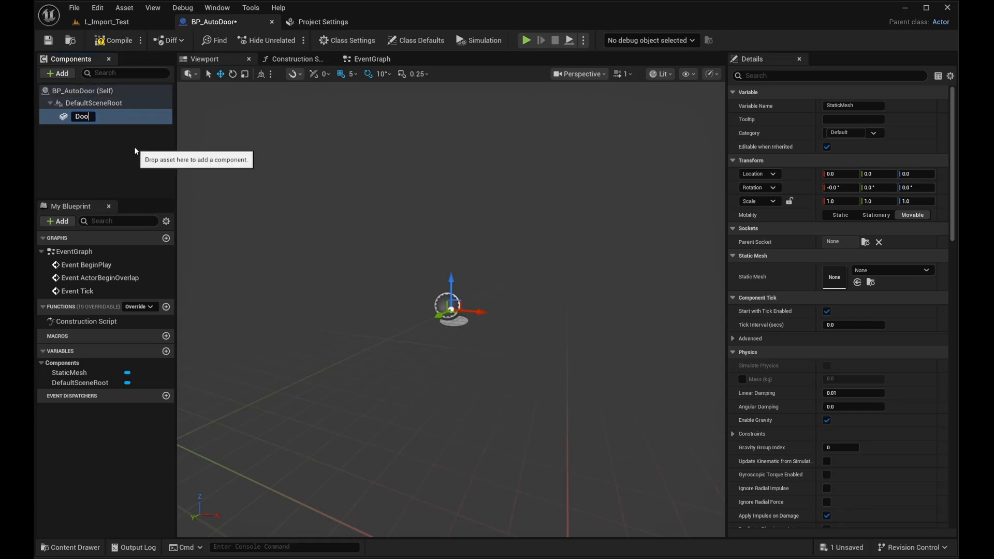
text(rMesh)
key(Return)
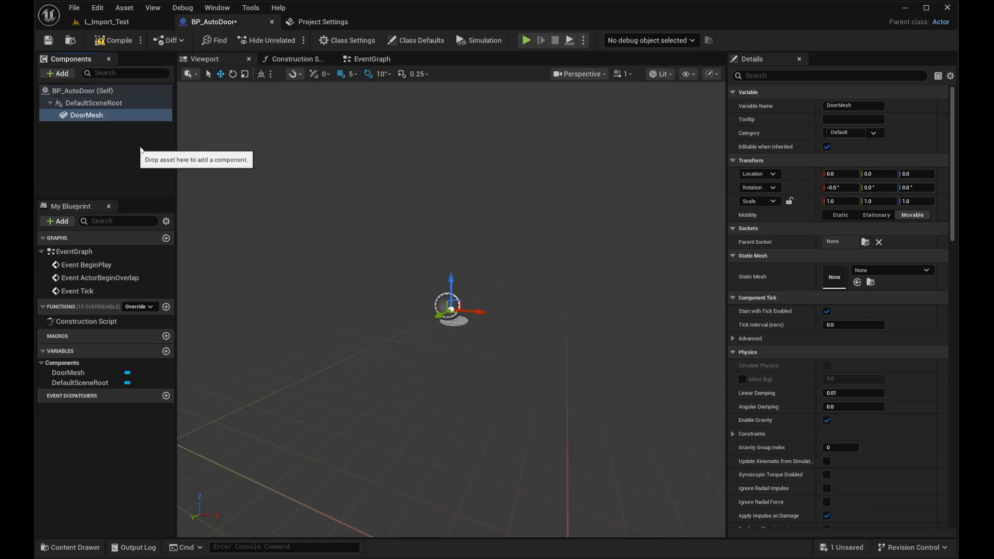
Step: Find the SM_Door asset by searching for "door" and assign it as DoorMesh's static mesh
key(ctrl+space)
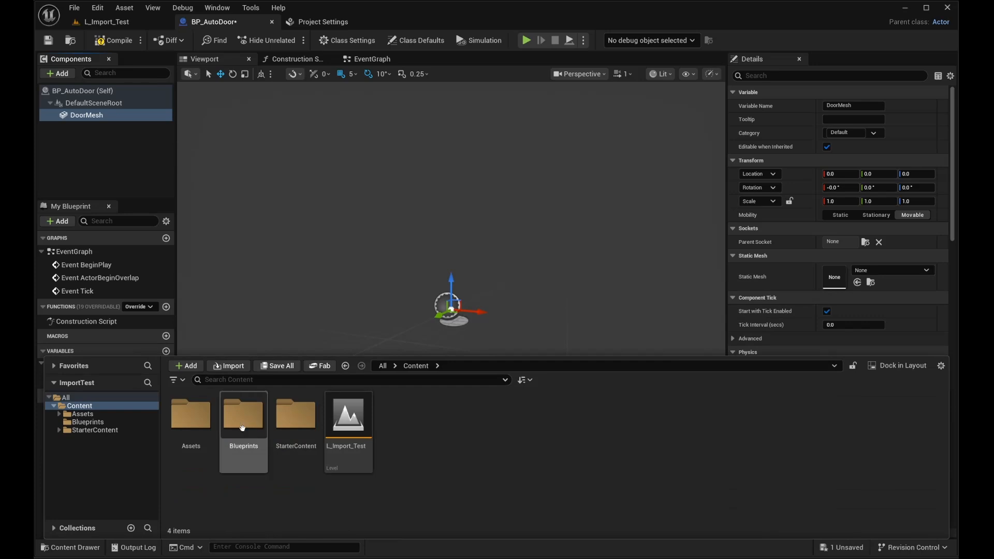
click(411, 379)
text(door)
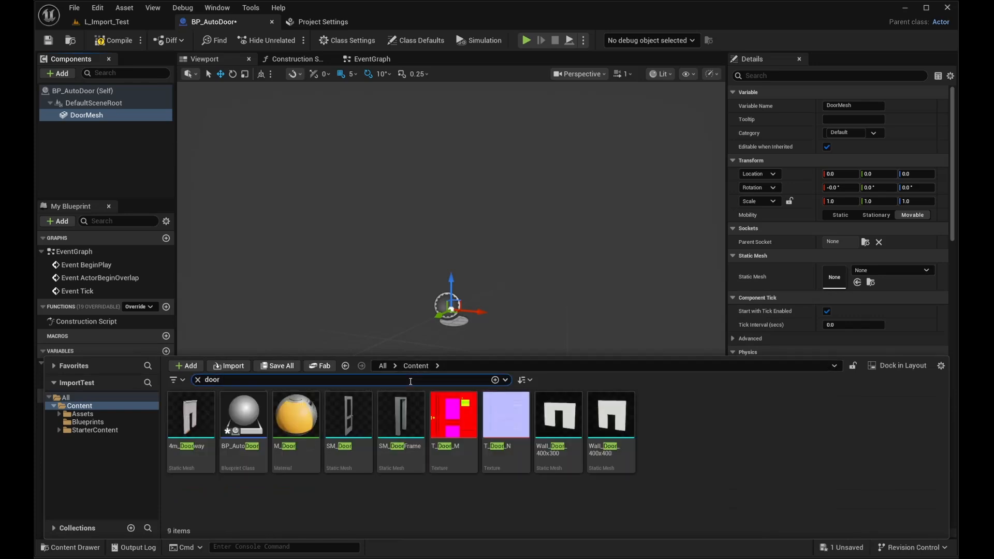
click(349, 424)
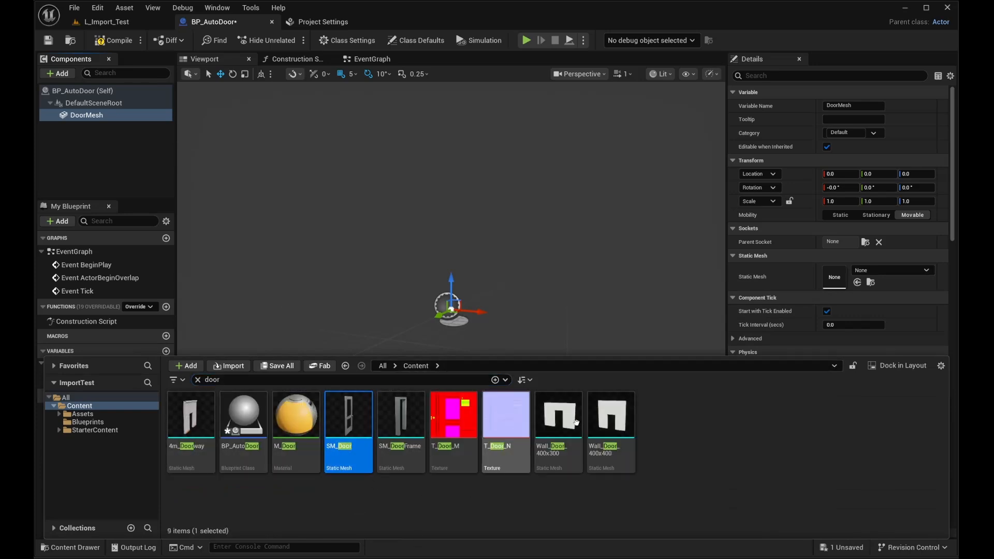
click(857, 282)
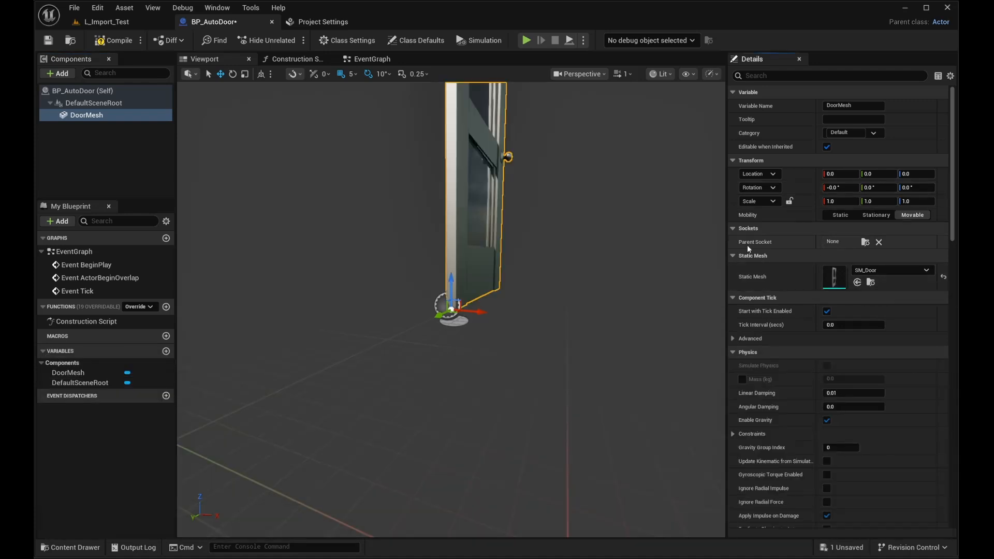
right_drag(406, 198, 347, 197)
key(F7)
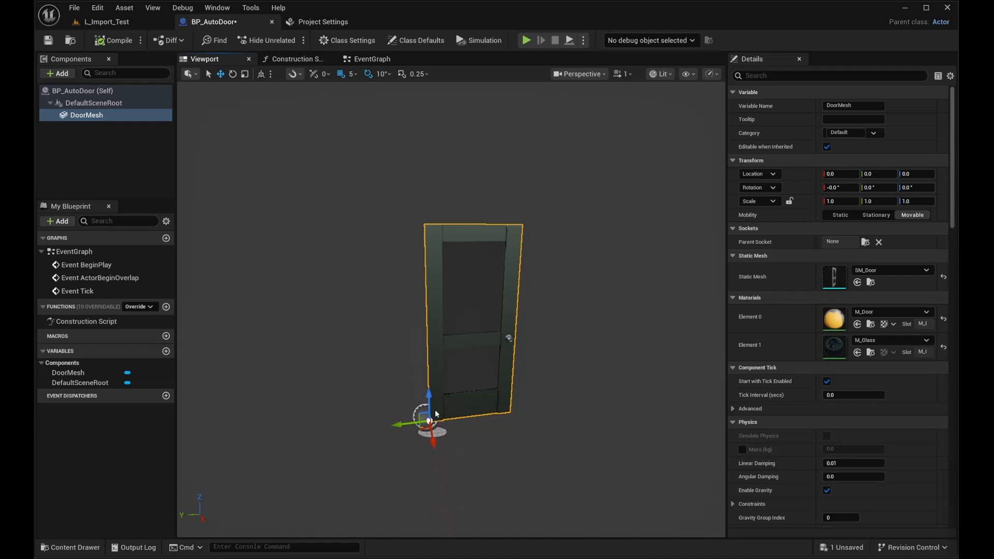
Step: Add a Box Collision component under DoorMesh and move it to about Y -50, Z 65 at the door's middle
click(67, 77)
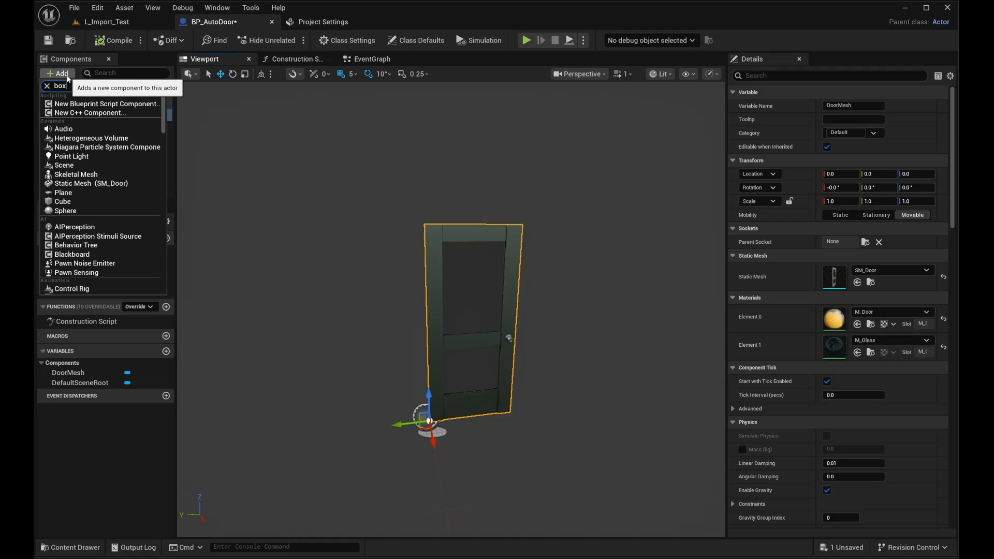
click(83, 104)
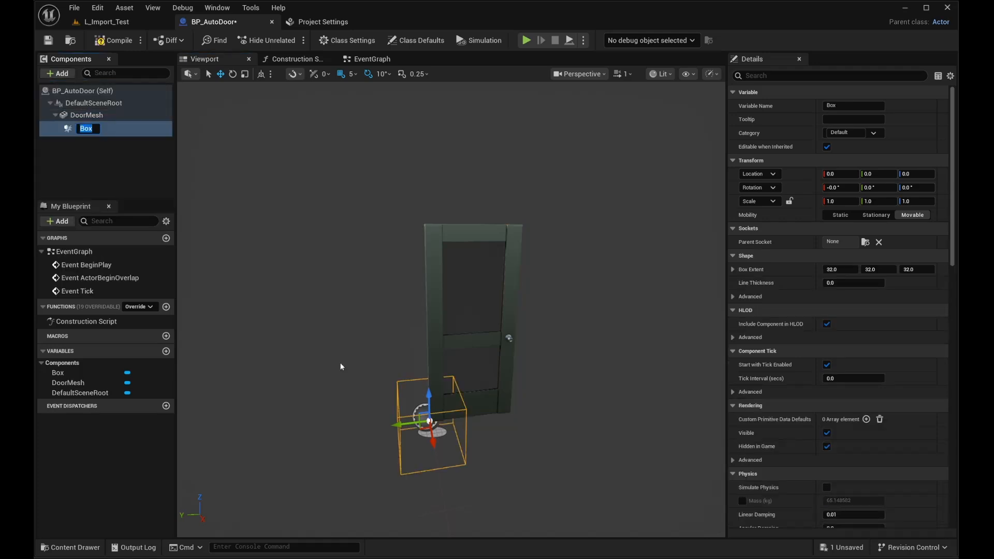
right_drag(512, 418, 533, 435)
drag(409, 410, 472, 413)
right_drag(473, 414, 492, 402)
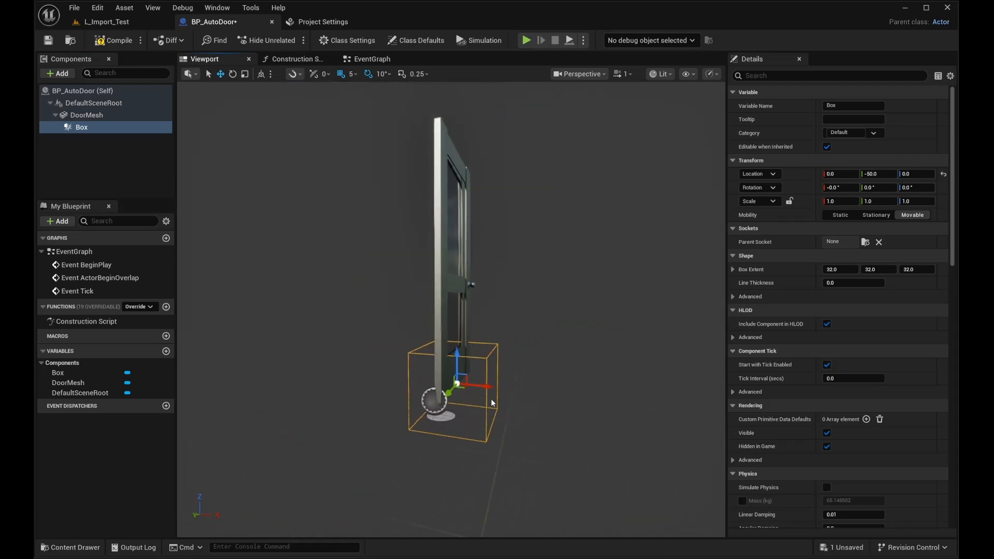
drag(458, 354, 457, 278)
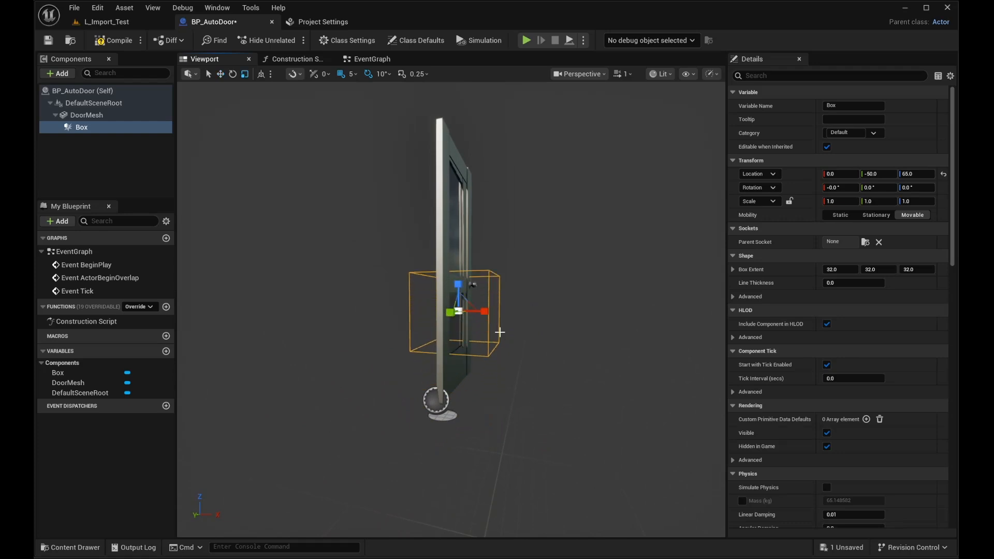
Step: Scale the collision box along X to about 3.18 so it extends through both sides of the door
key(r)
drag(484, 311, 514, 312)
right_drag(517, 346, 452, 347)
drag(451, 347, 436, 364)
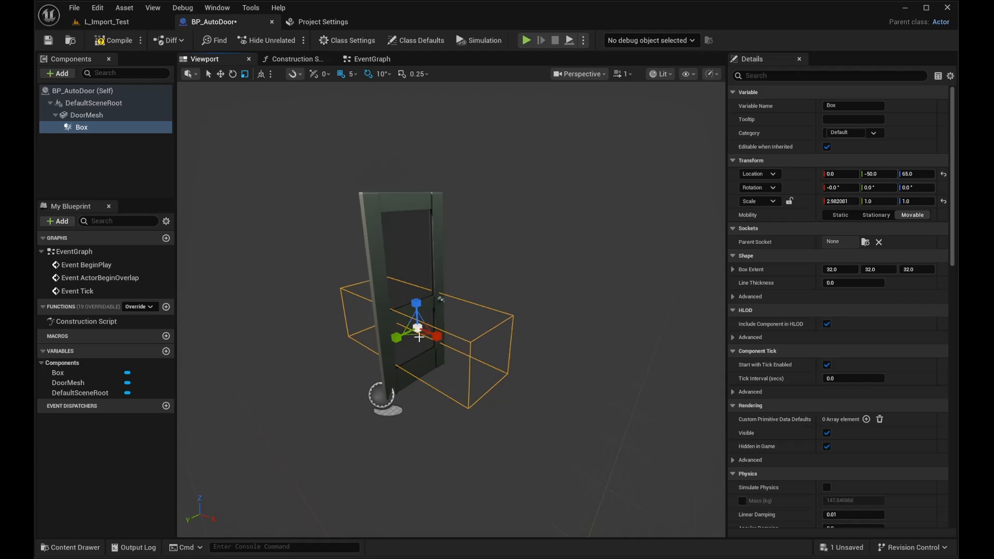
drag(435, 336, 447, 342)
right_drag(476, 357, 405, 351)
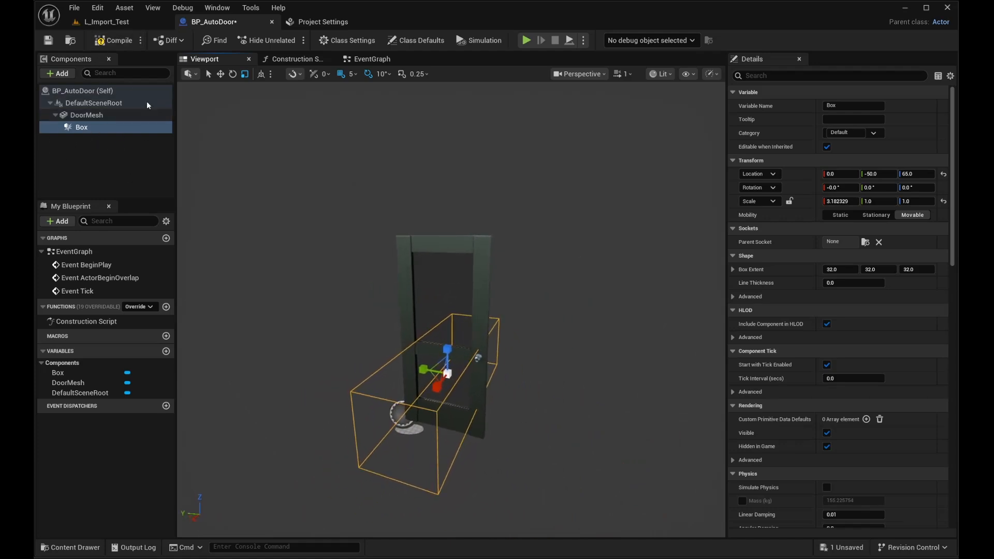
Step: Detach the Box component from DoorMesh by attaching it directly to DefaultSceneRoot
click(88, 115)
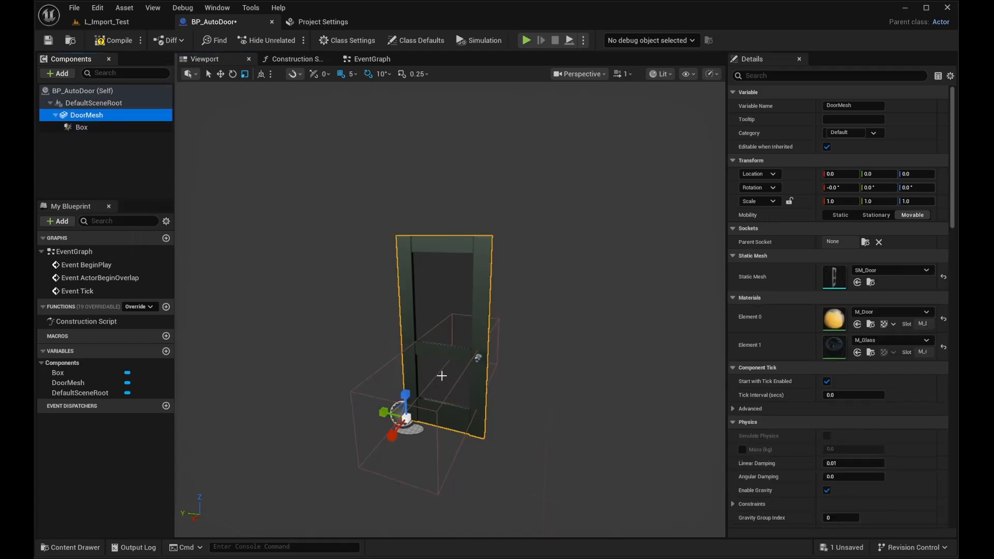
click(143, 164)
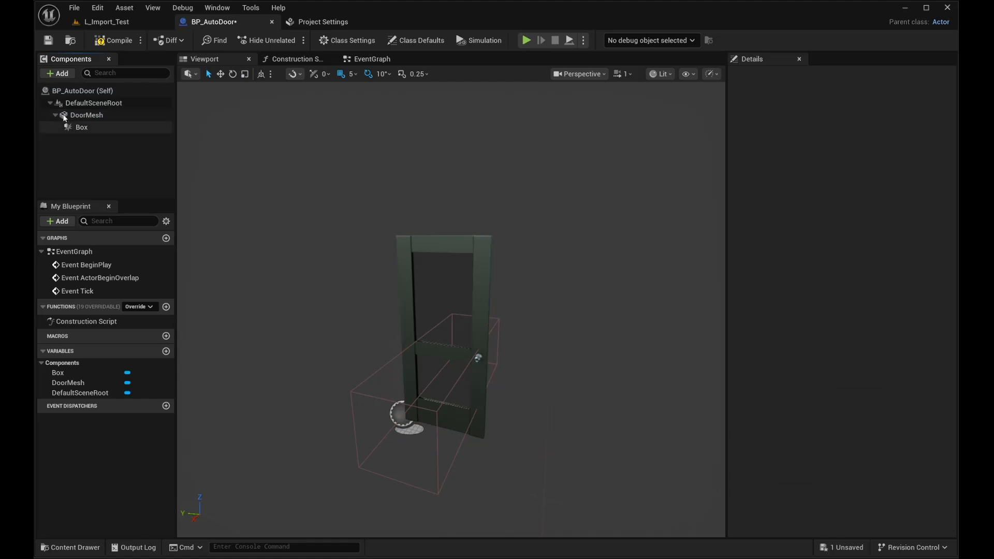
click(81, 127)
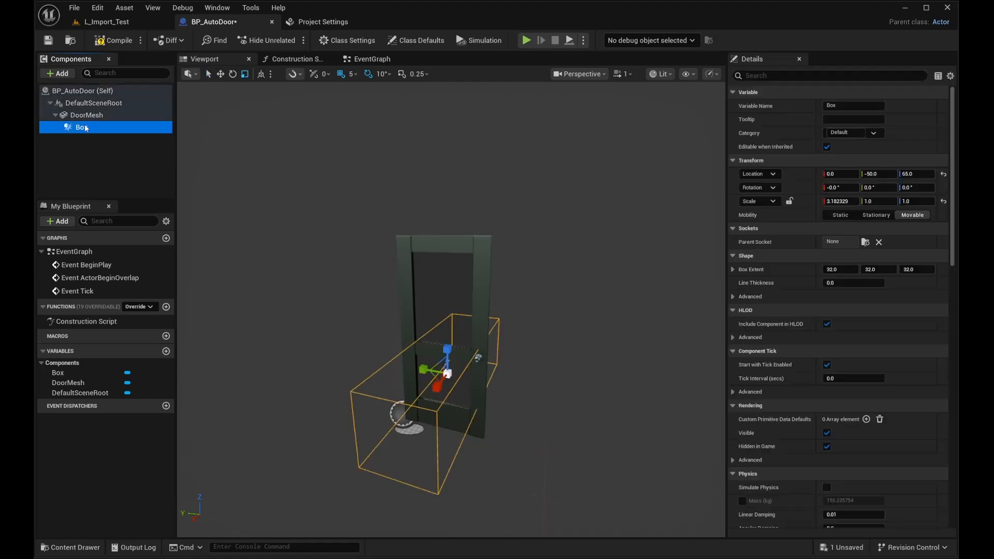
drag(98, 133, 93, 104)
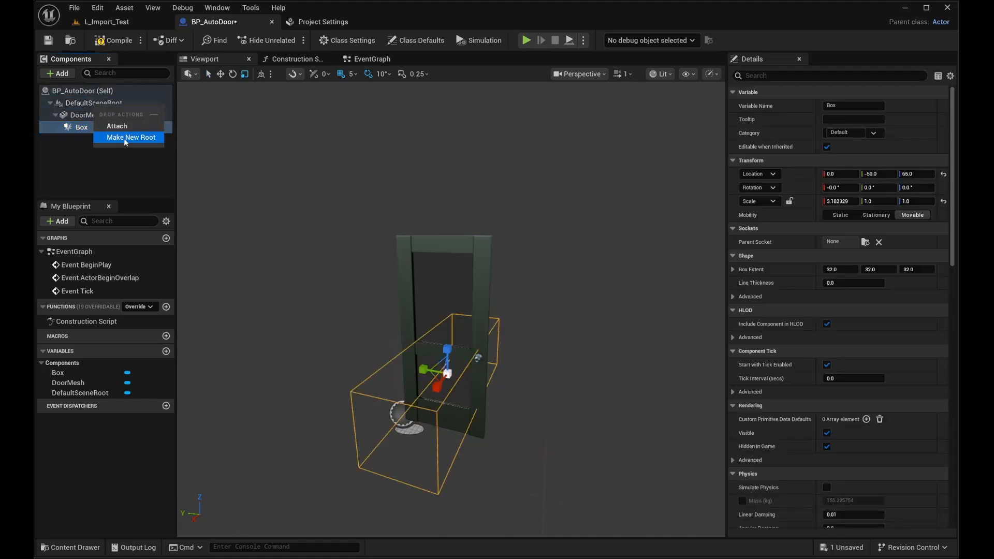
click(133, 127)
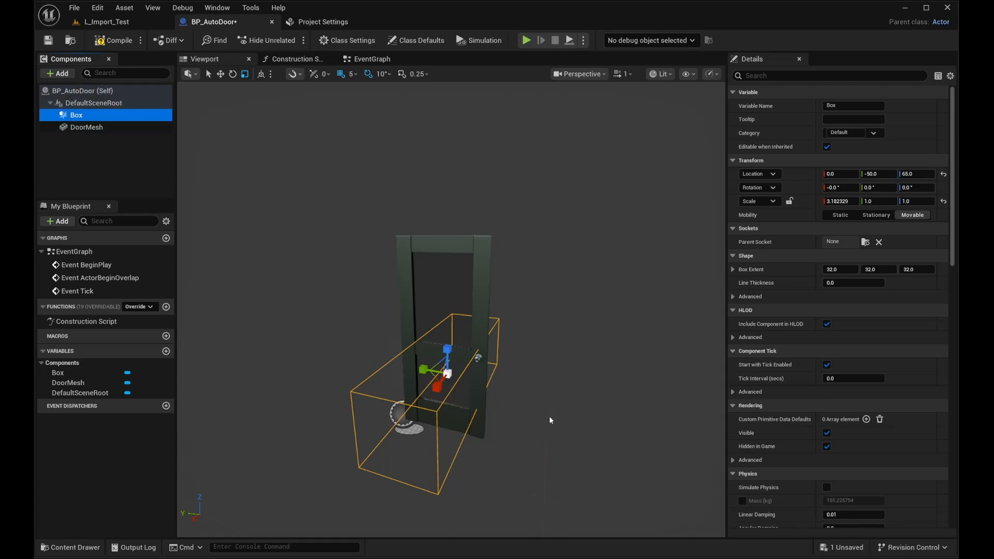
Step: Test rotating DoorMesh around its vertical axis independently of the collision box, and undo the rotation
click(407, 309)
key(e)
drag(414, 451, 515, 448)
key(ctrl+z)
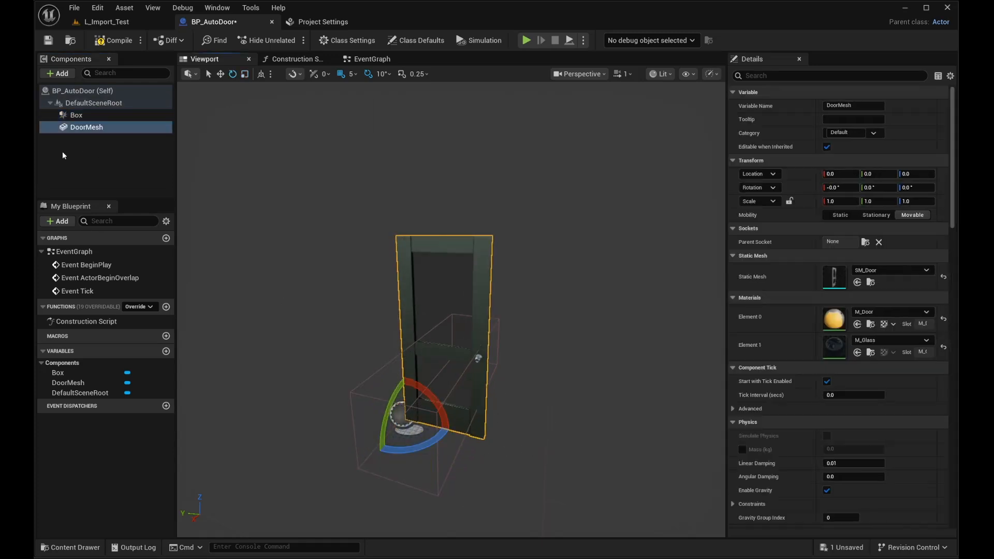
Step: Try parenting the Box component under DoorMesh and rotating the door around its vertical axis with it
drag(79, 116, 104, 127)
click(85, 115)
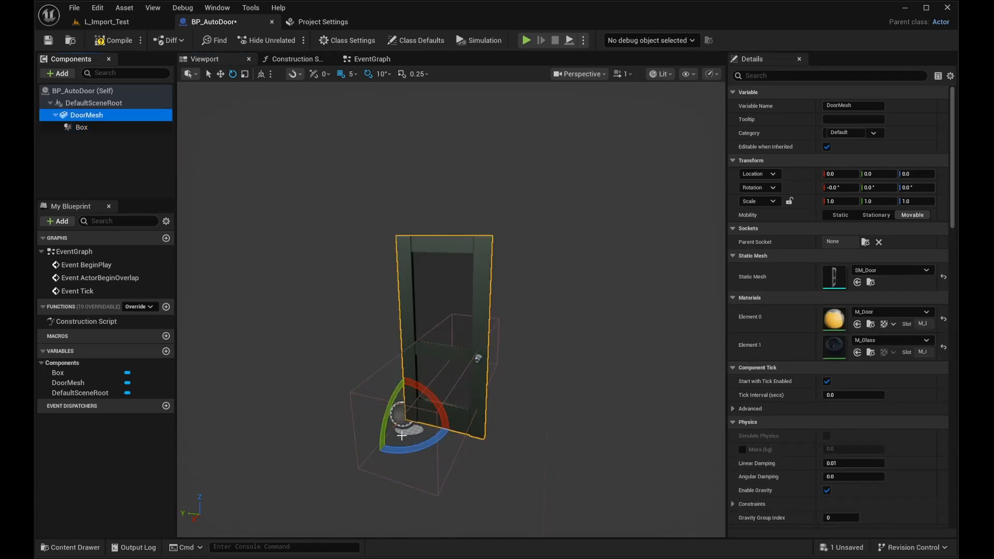
mouse_move(424, 444)
mouse_down()
mouse_move(362, 440)
mouse_move(408, 446)
mouse_up()
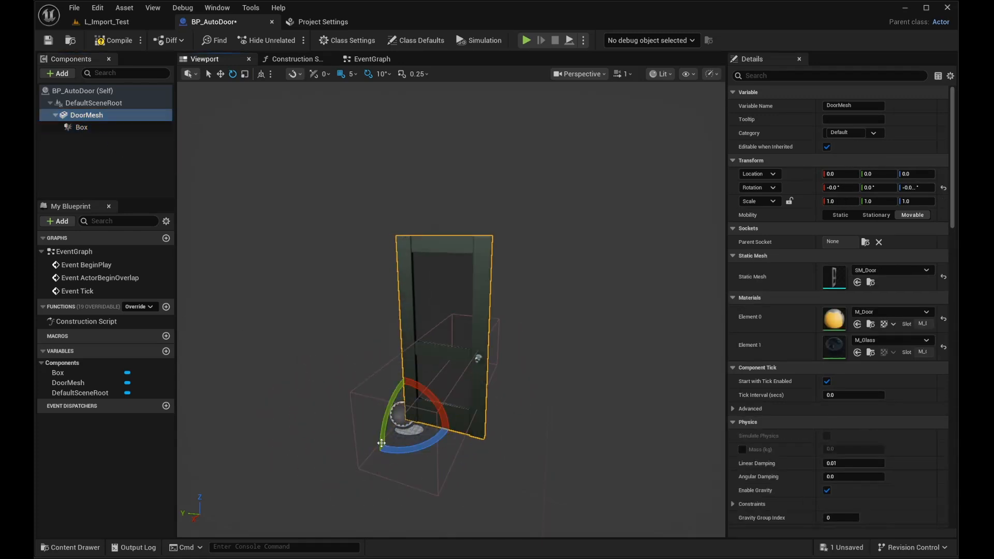
Step: Move the Box component back out of DoorMesh so it is attached to DefaultSceneRoot
click(81, 127)
drag(81, 127, 105, 105)
click(125, 123)
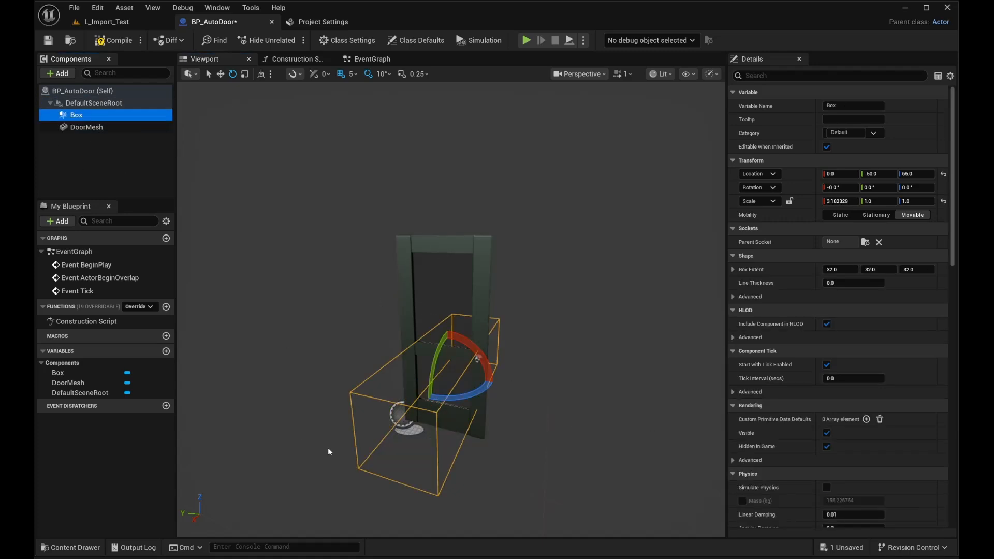
right_drag(547, 373, 551, 417)
scroll(559, 405, down, 1)
key(w)
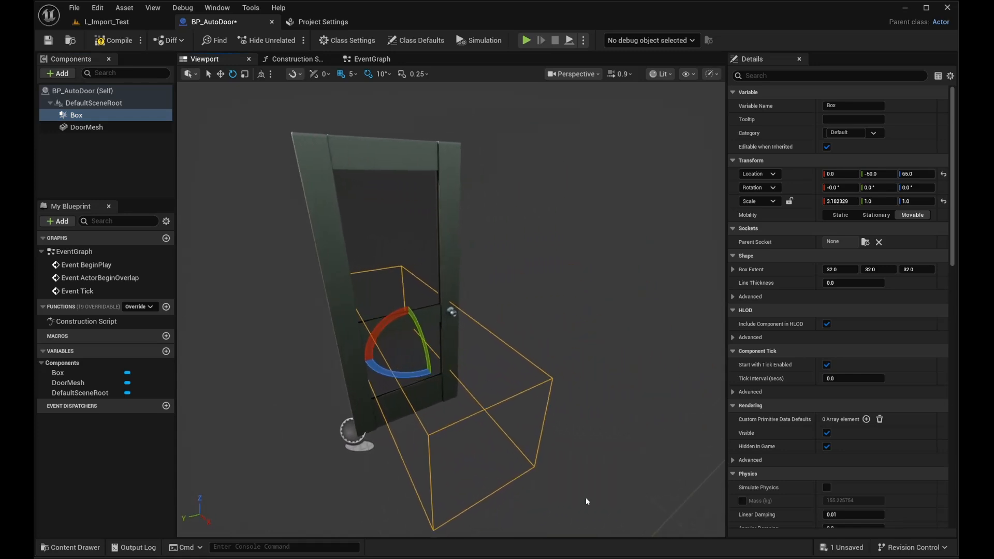
Step: Delete the default BeginPlay, ActorBeginOverlap and Tick event nodes from the blueprint's Event Graph
click(370, 59)
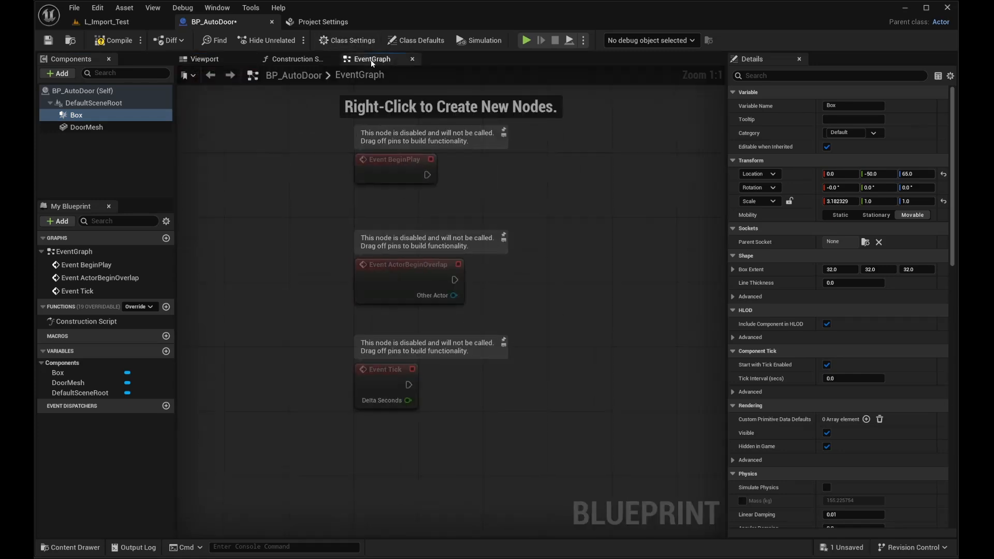
right_drag(605, 299, 459, 305)
drag(216, 133, 428, 449)
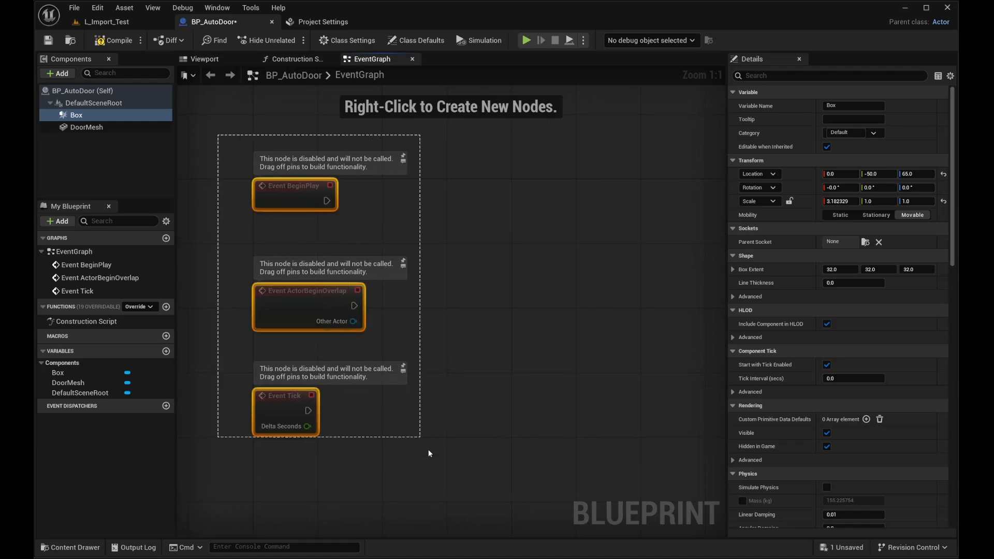
key(Delete)
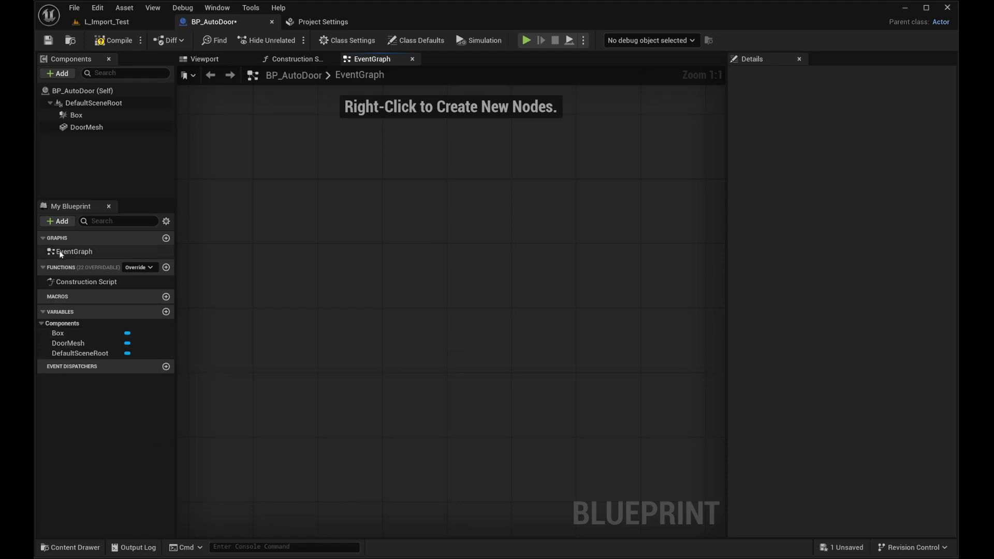
Step: Add an On Component Begin Overlap event for the Box component to the Event Graph
click(61, 333)
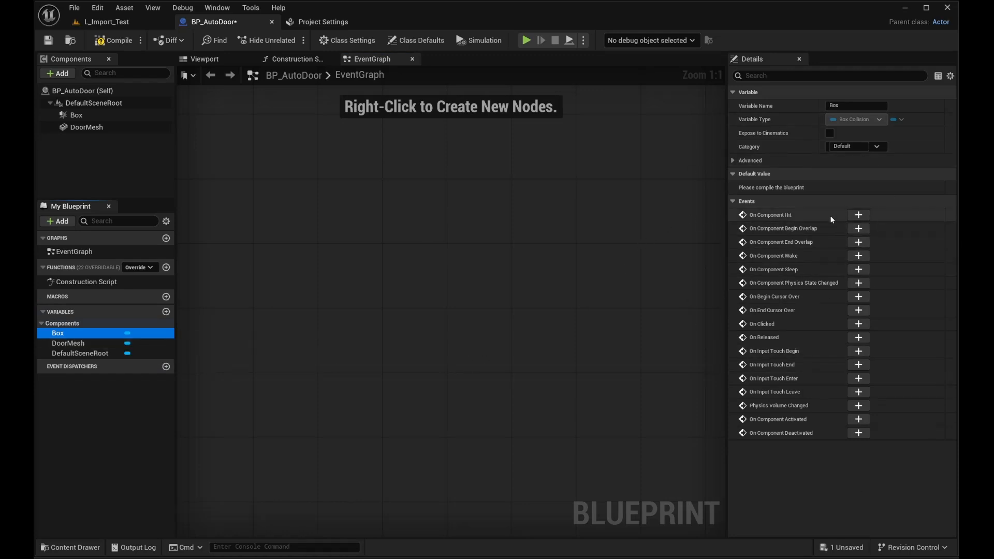
click(858, 228)
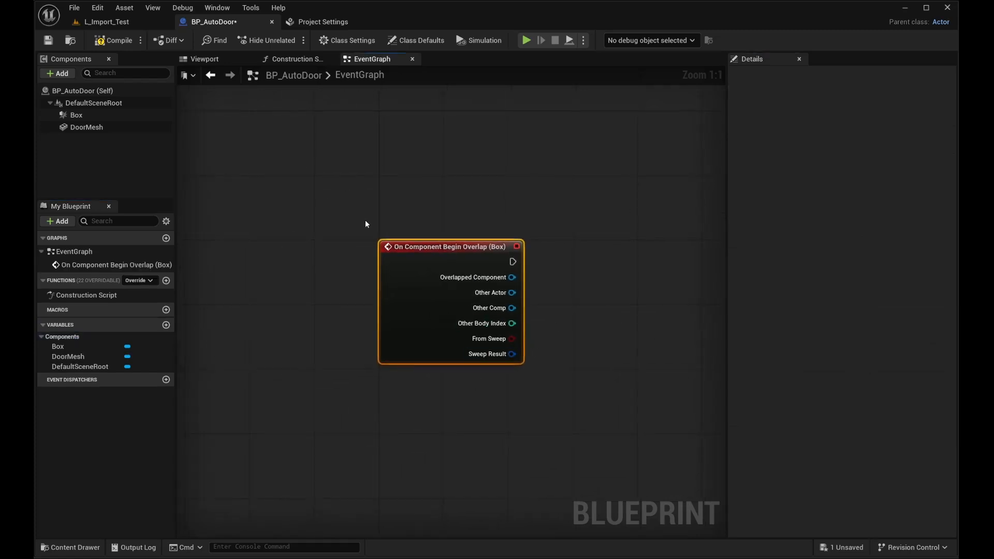
right_drag(541, 337, 439, 323)
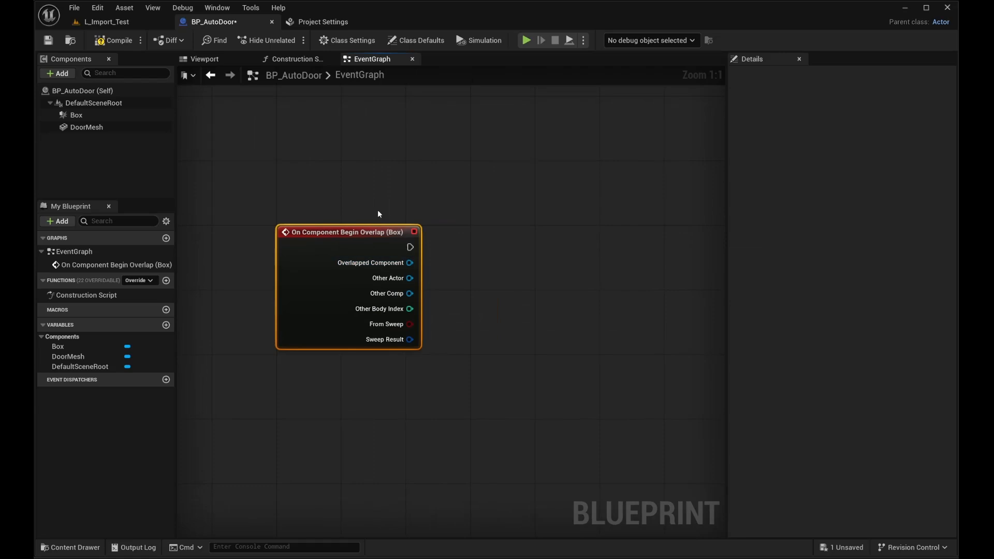
click(444, 379)
right_drag(523, 323, 456, 316)
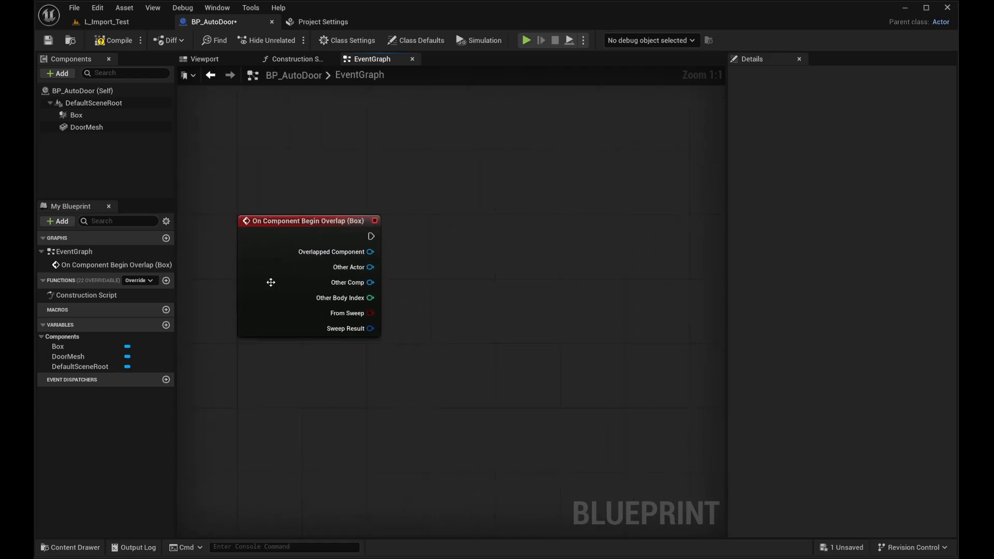
click(312, 230)
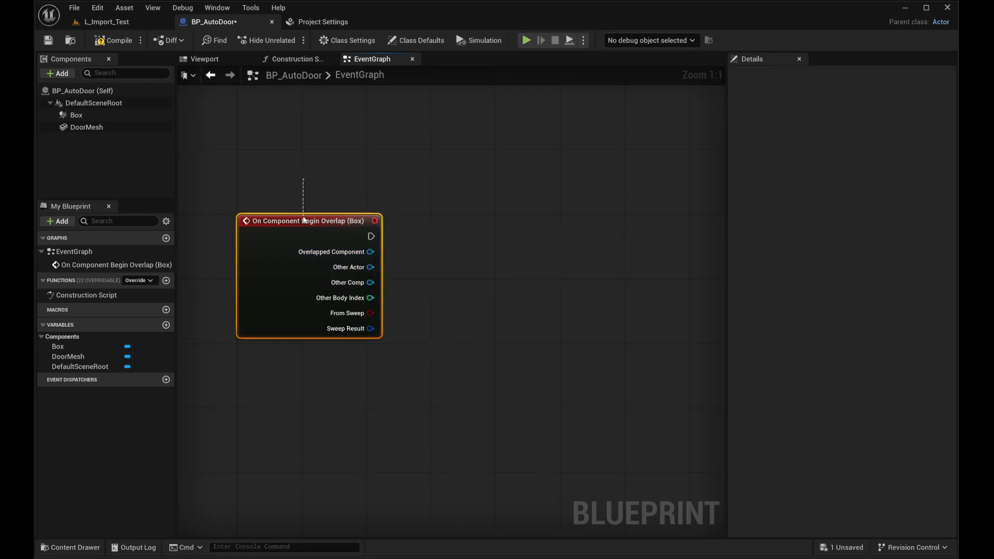
click(444, 263)
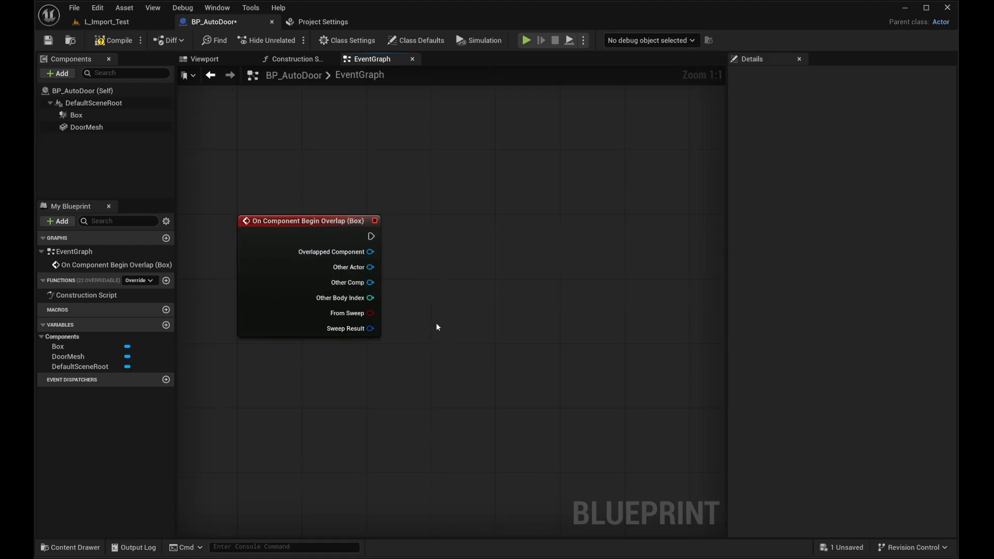
Step: Add a Get Player Pawn node and compare its return value with the overlap event's Other Actor using an Equal (==) node
right_click(396, 372)
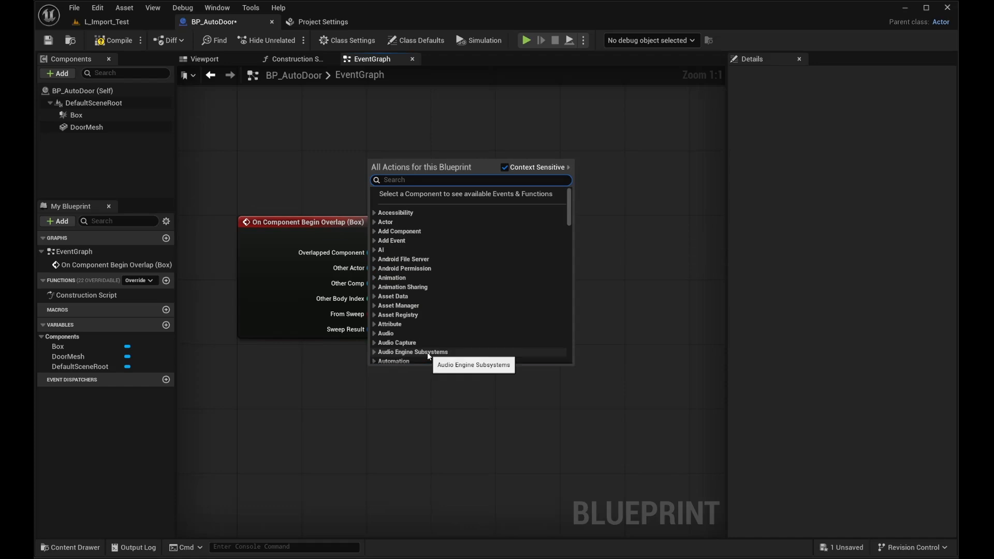
text(get player)
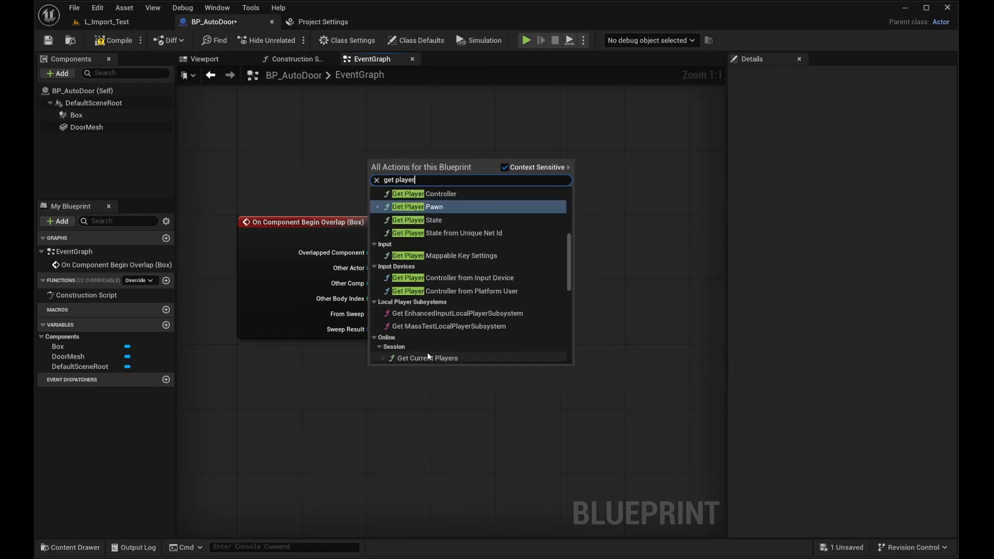
key(Return)
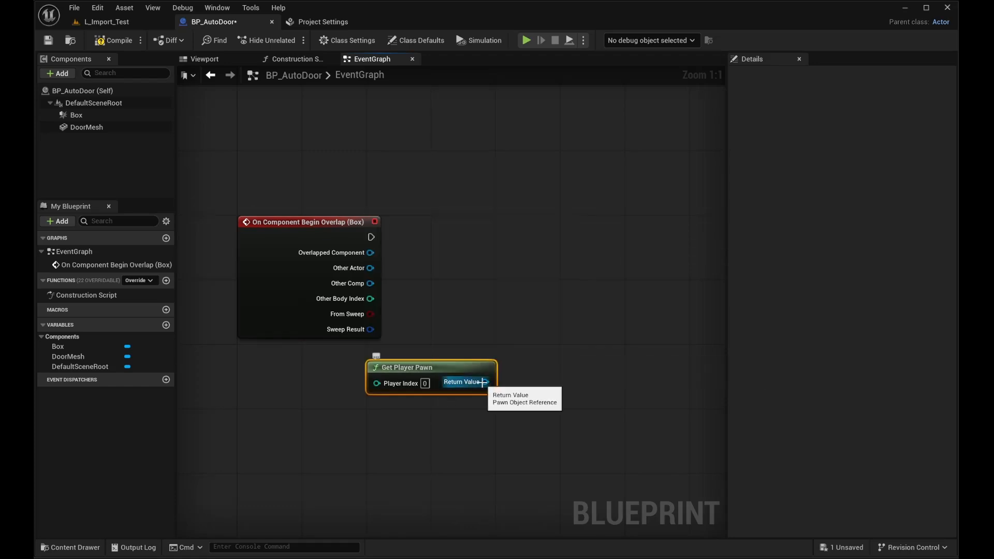
drag(471, 381, 554, 282)
text(=)
click(509, 332)
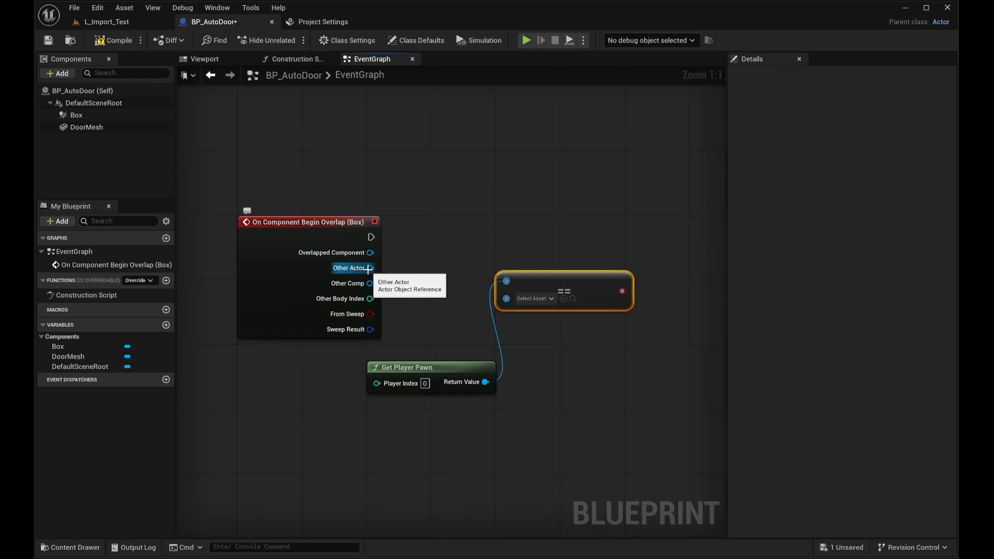
drag(370, 267, 507, 298)
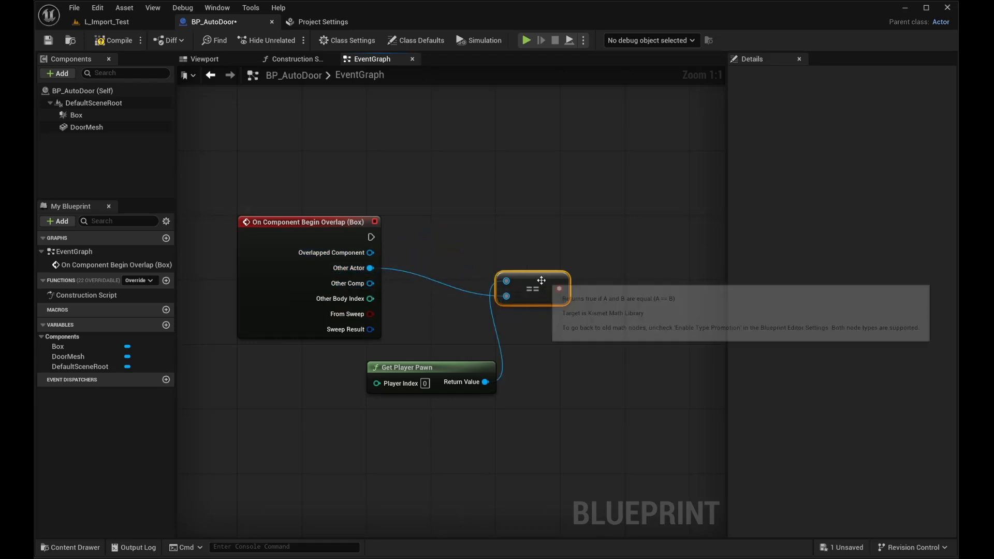
drag(559, 272, 478, 289)
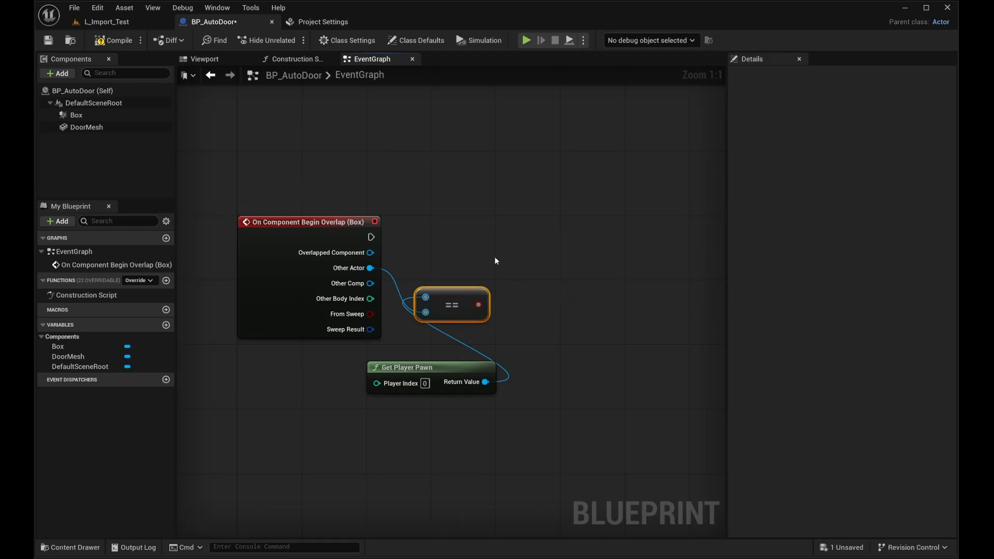
Step: Add a Branch node executed by the overlap event, with the Equal node's result as its Condition
right_click(484, 221)
text(branch)
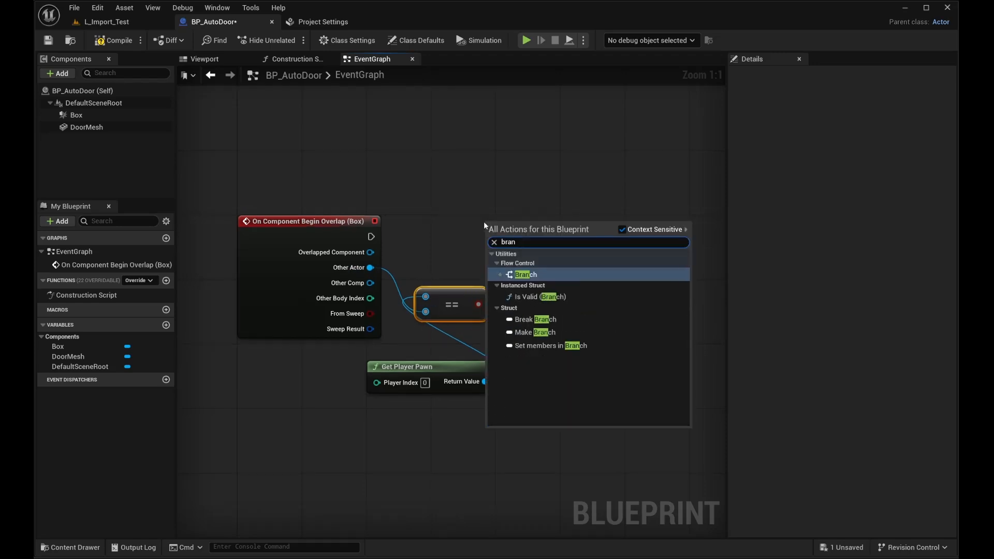
key(Return)
drag(477, 304, 509, 260)
drag(371, 236, 489, 237)
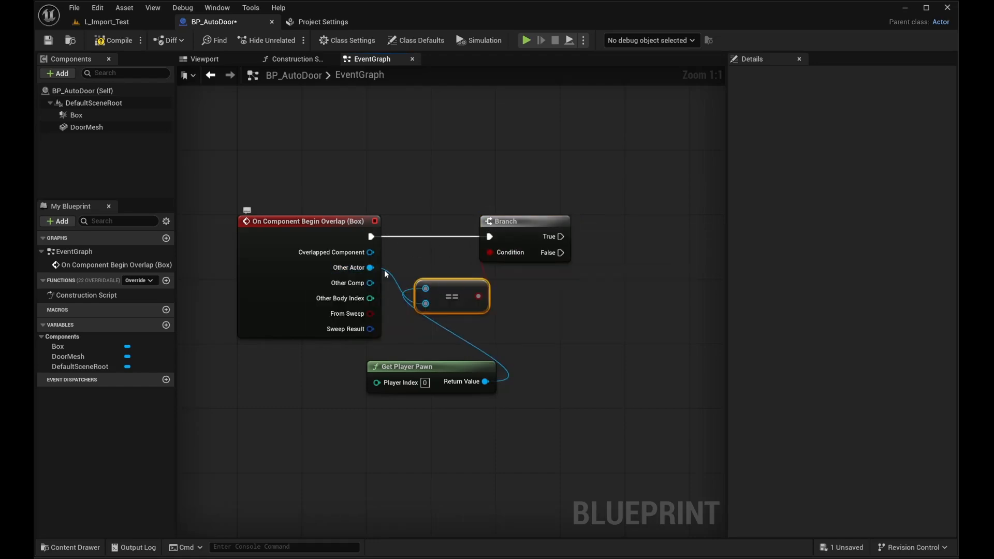
drag(366, 157, 275, 277)
click(367, 440)
drag(426, 339, 481, 407)
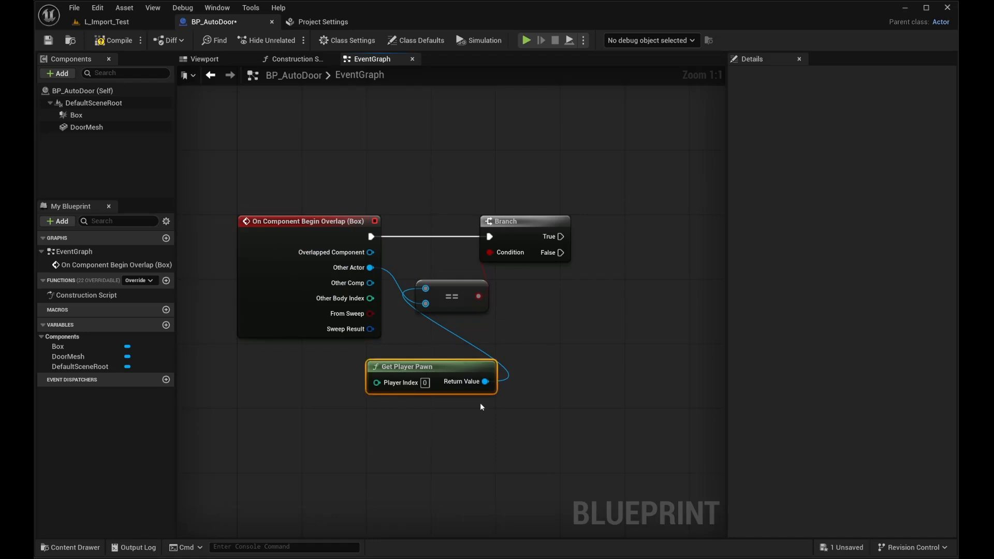
click(554, 227)
Step: Add a Move Component To node beside the Branch and connect the Branch's True output to its Move input
right_drag(608, 323, 443, 320)
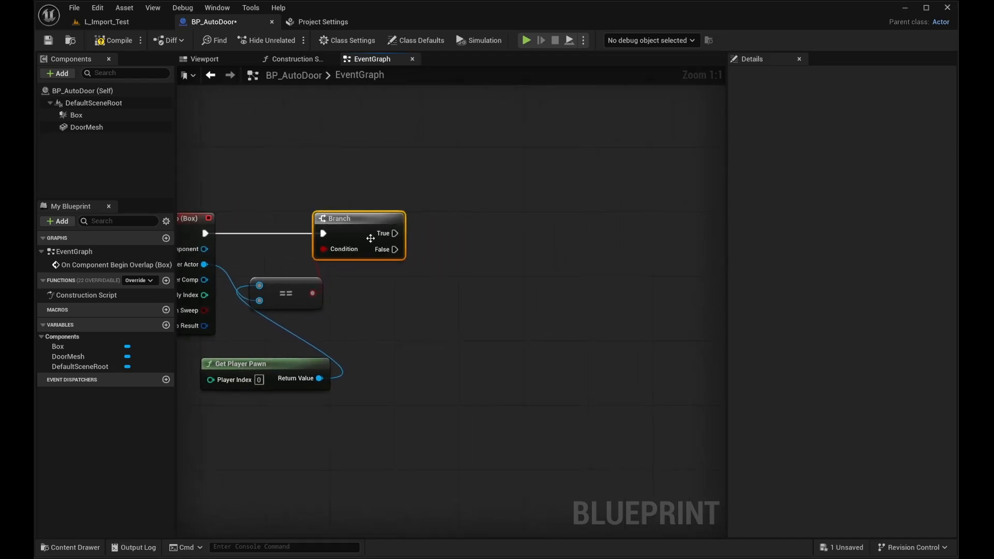
click(473, 213)
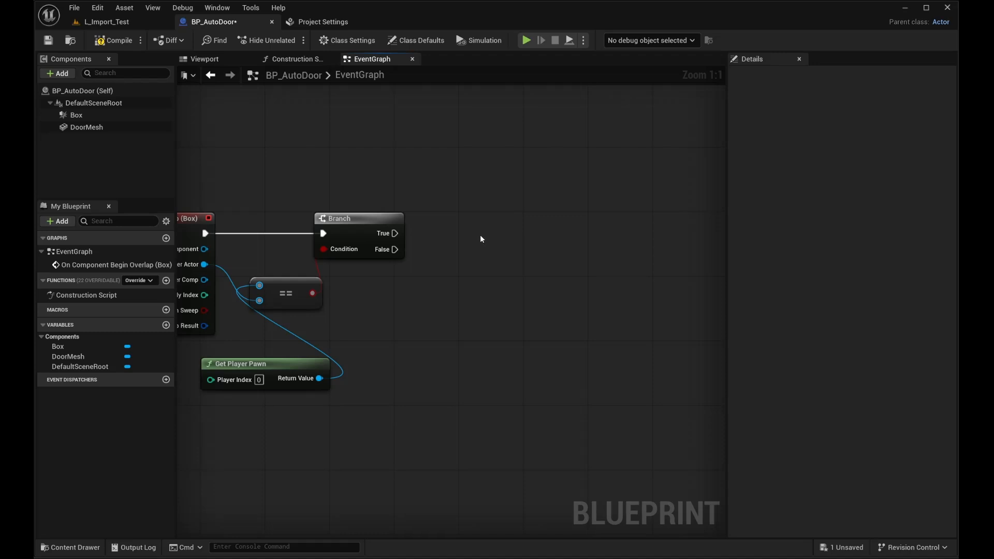
right_click(497, 250)
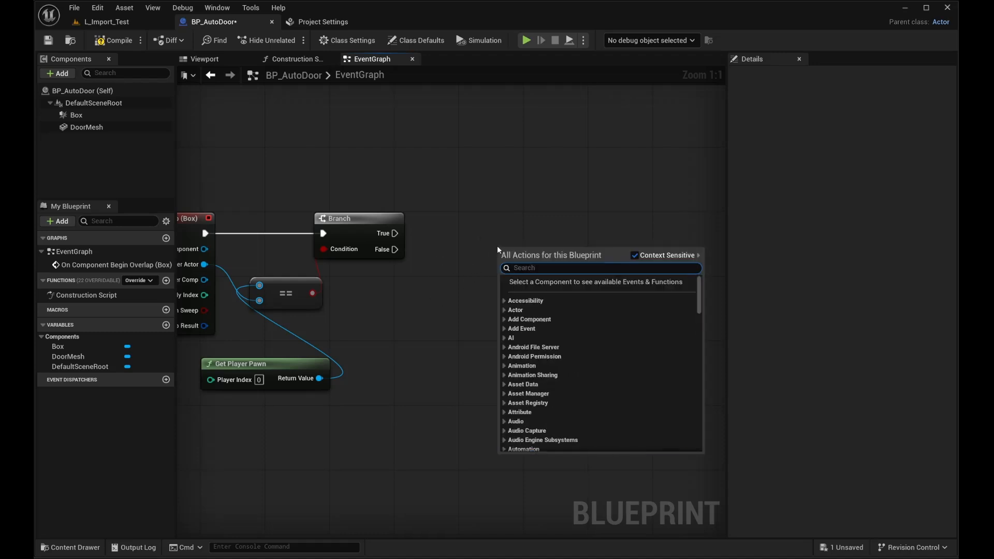
text(move component)
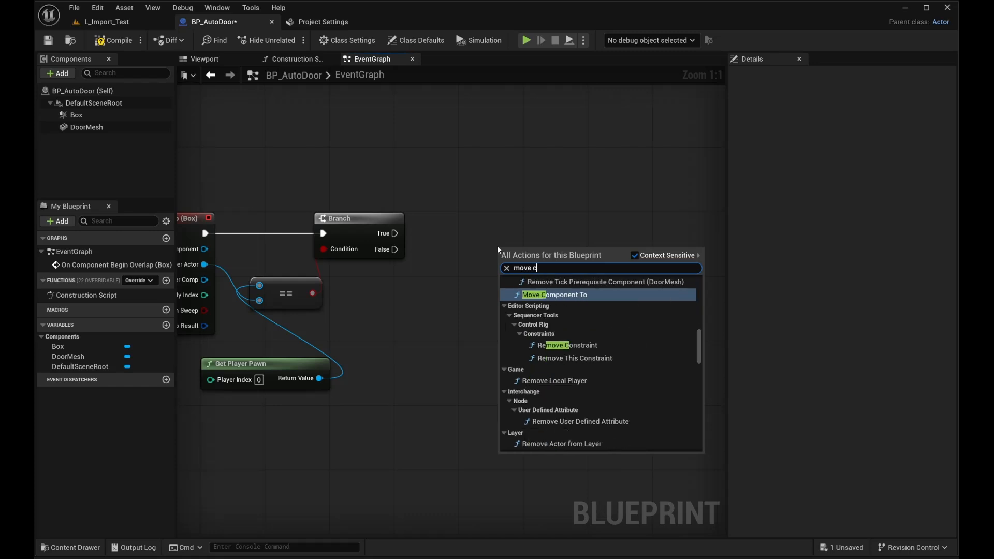
key(Return)
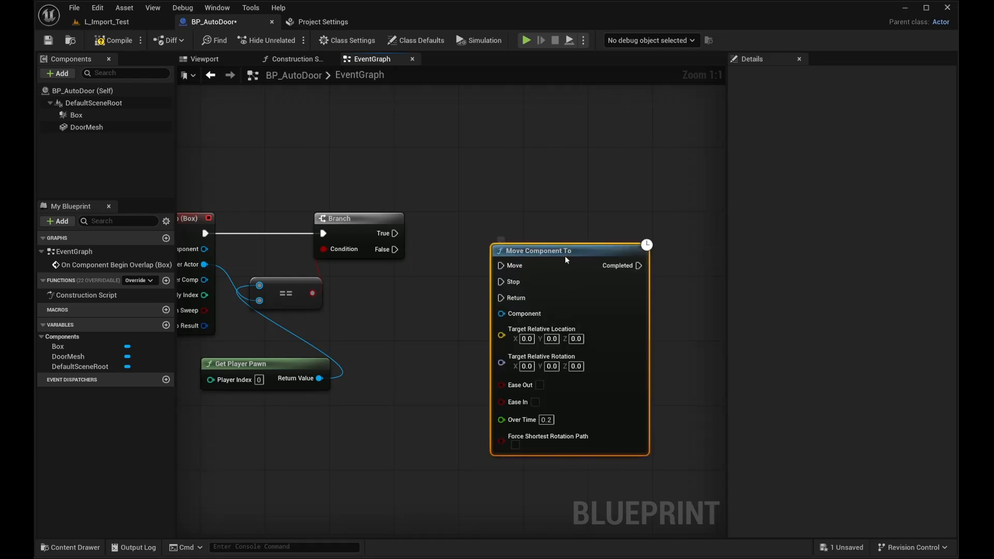
drag(564, 255, 580, 226)
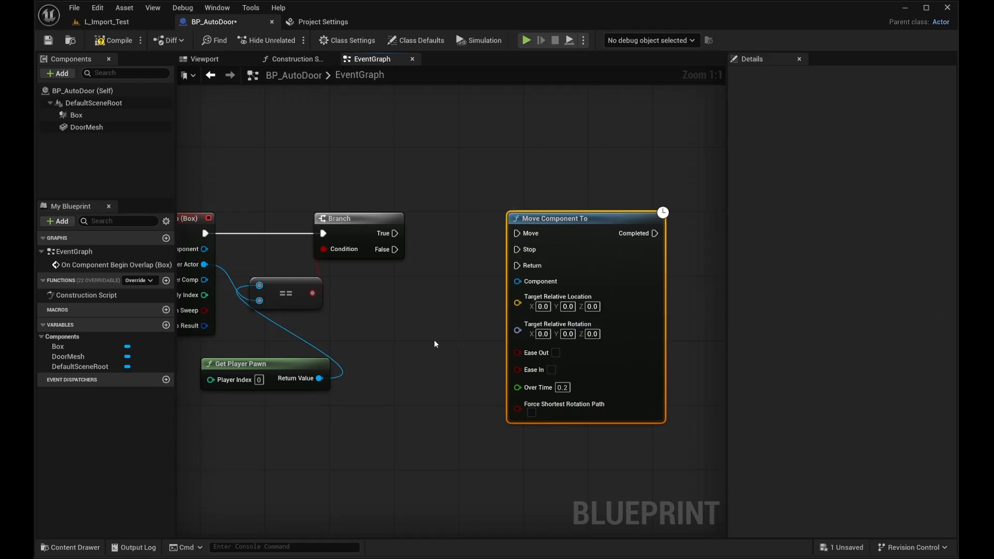
right_drag(434, 339, 482, 317)
drag(433, 231, 556, 227)
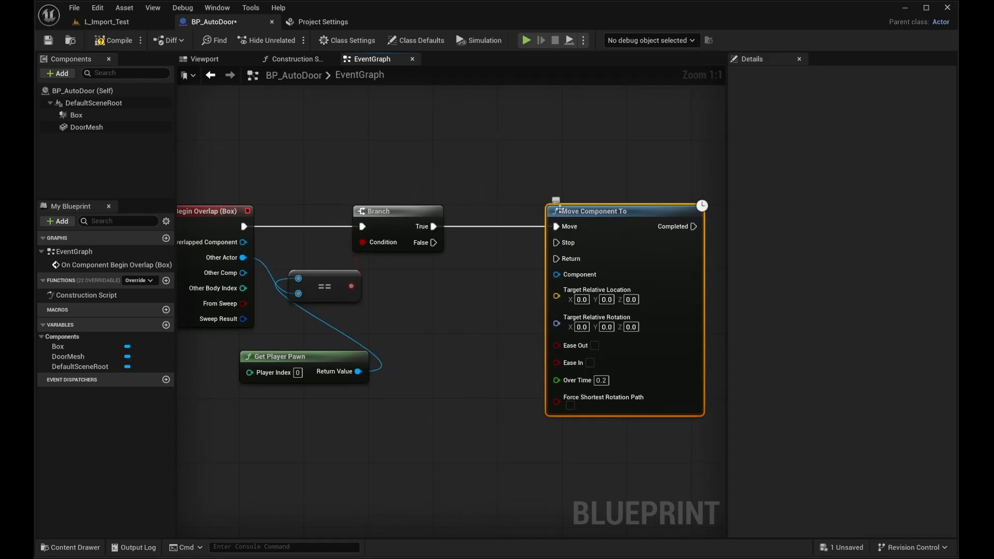
right_drag(512, 285, 449, 262)
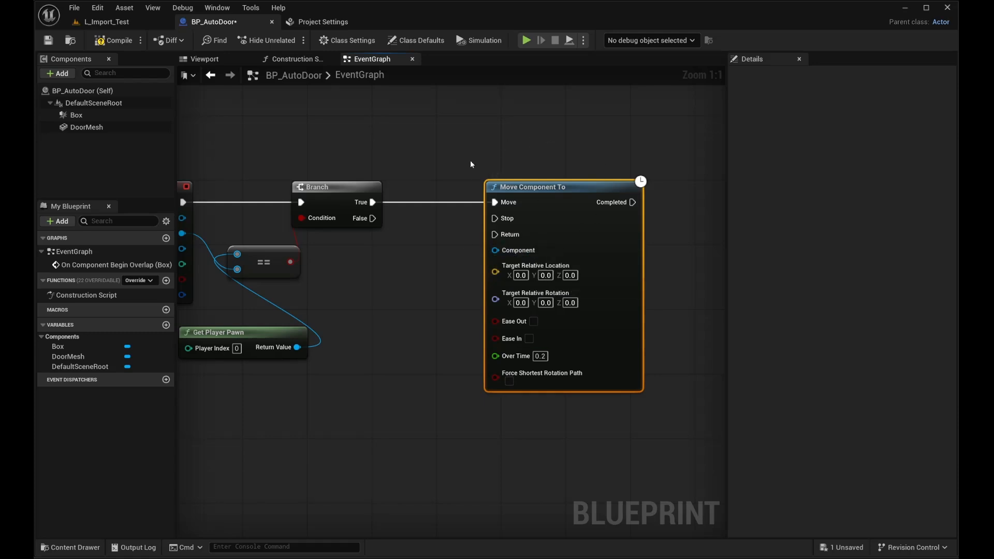
Step: Wire a DoorMesh reference into Move Component To's Component input and set the Target Relative Rotation Z to 100
drag(95, 129, 118, 132)
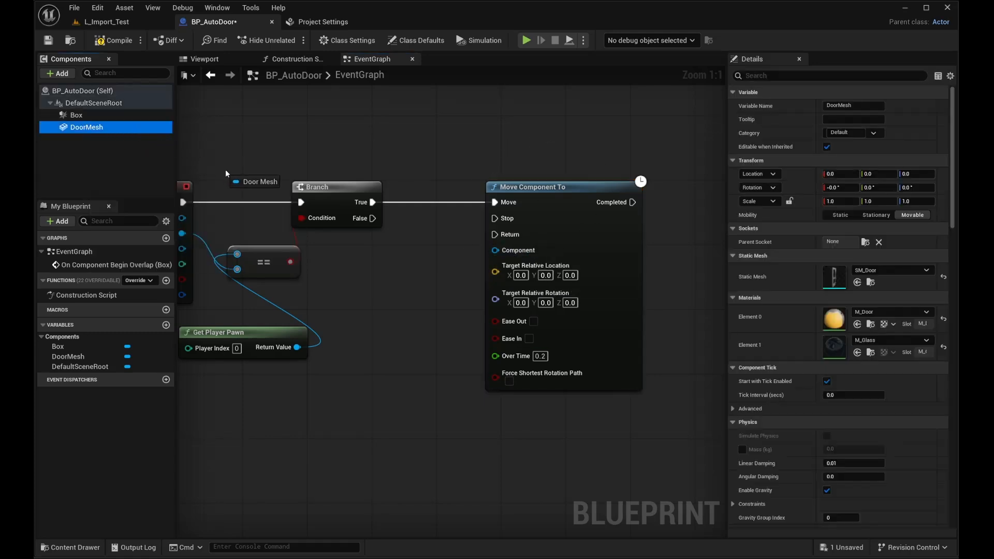
drag(340, 237, 495, 250)
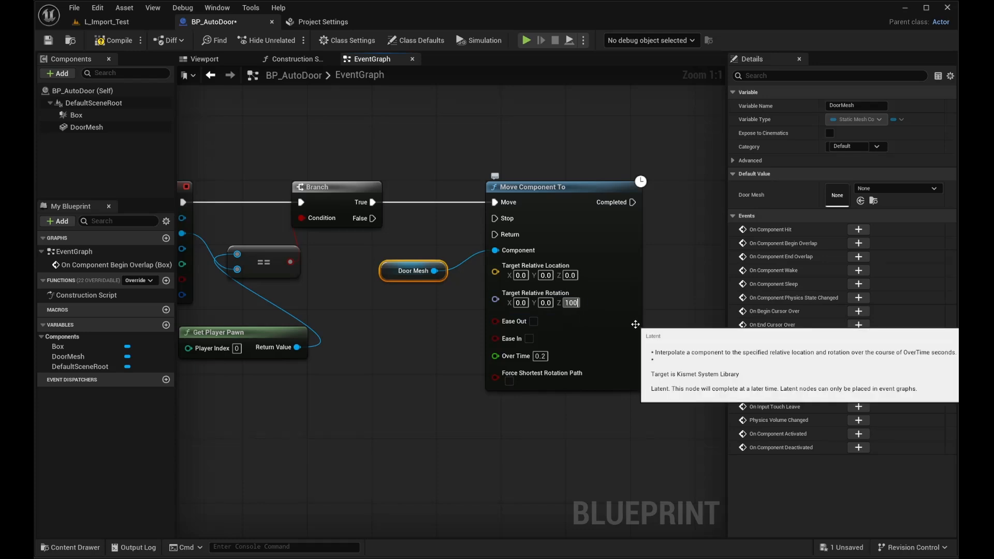
click(536, 411)
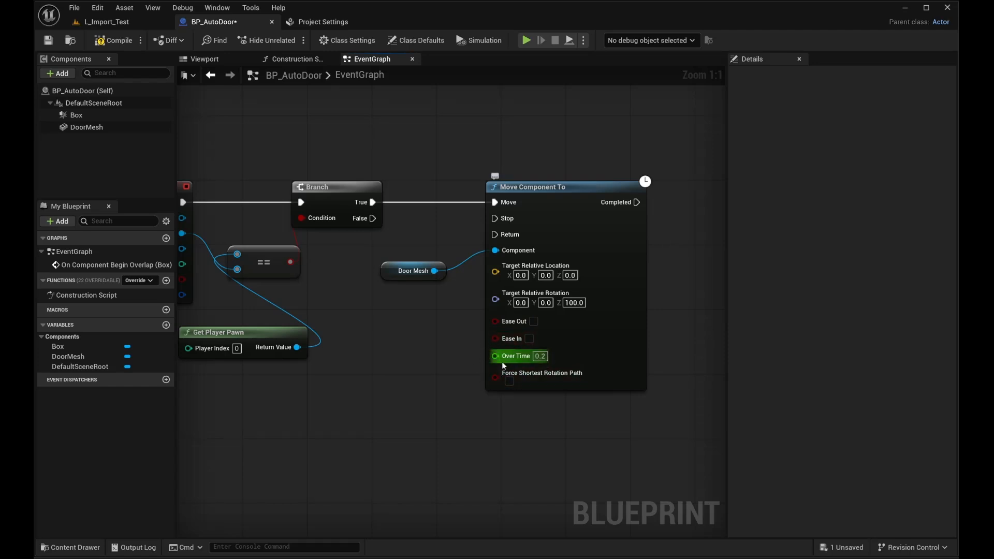
Step: Set the Over Time value of the Move Component To node to 1.0
click(540, 356)
text(1)
key(Return)
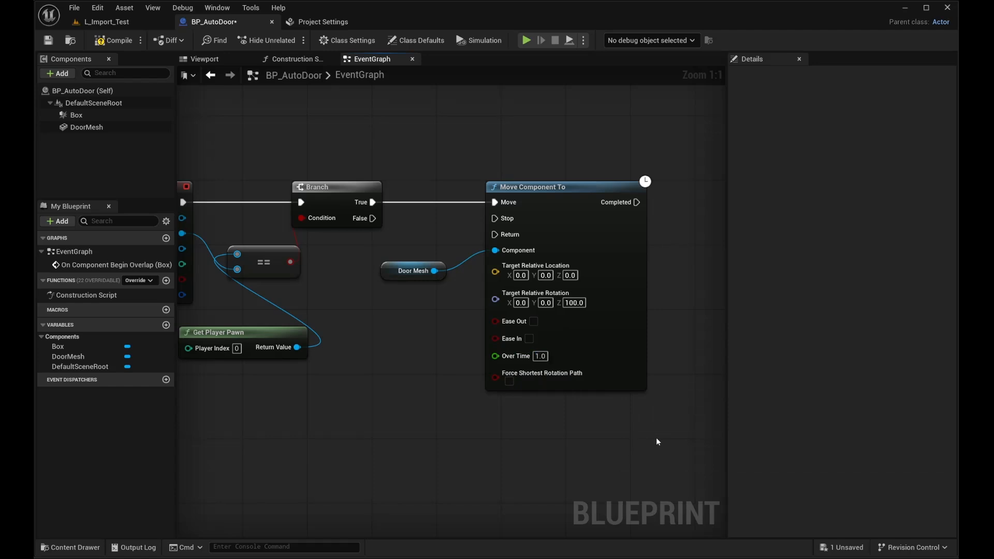
key(Home)
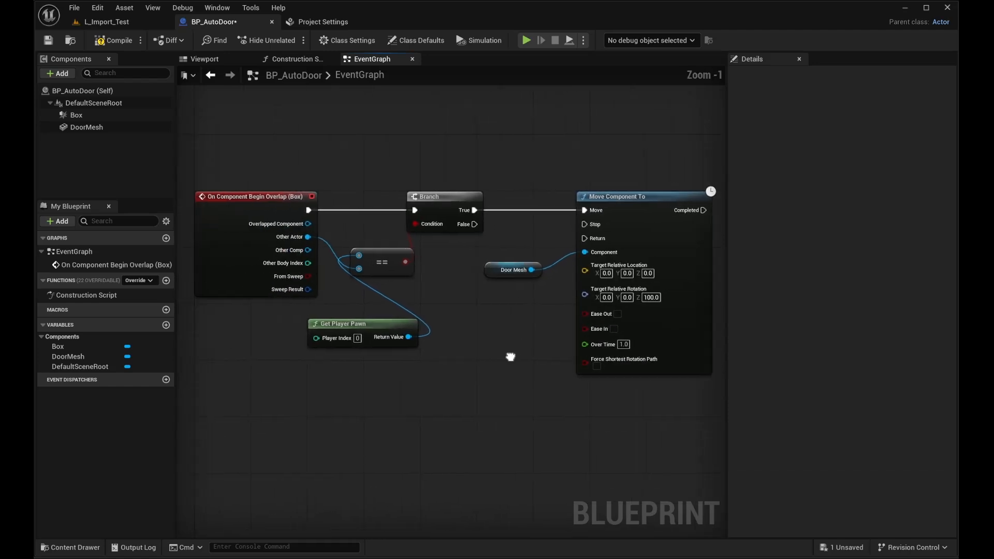
drag(200, 114, 253, 307)
click(468, 353)
right_drag(611, 151, 522, 134)
drag(550, 127, 531, 189)
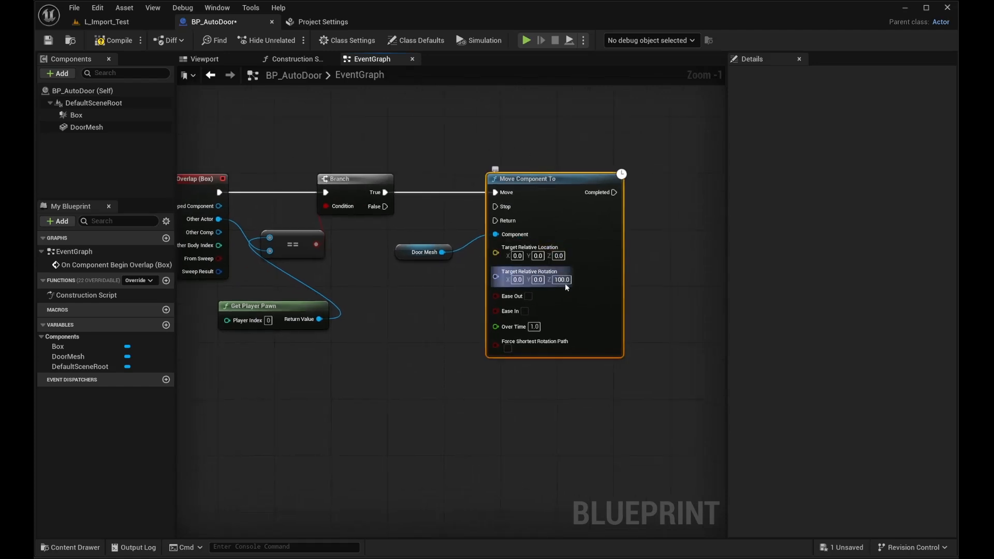
Step: Compile the blueprint and place a BP_AutoDoor actor on the open floor of the L_Import_Test level
click(111, 42)
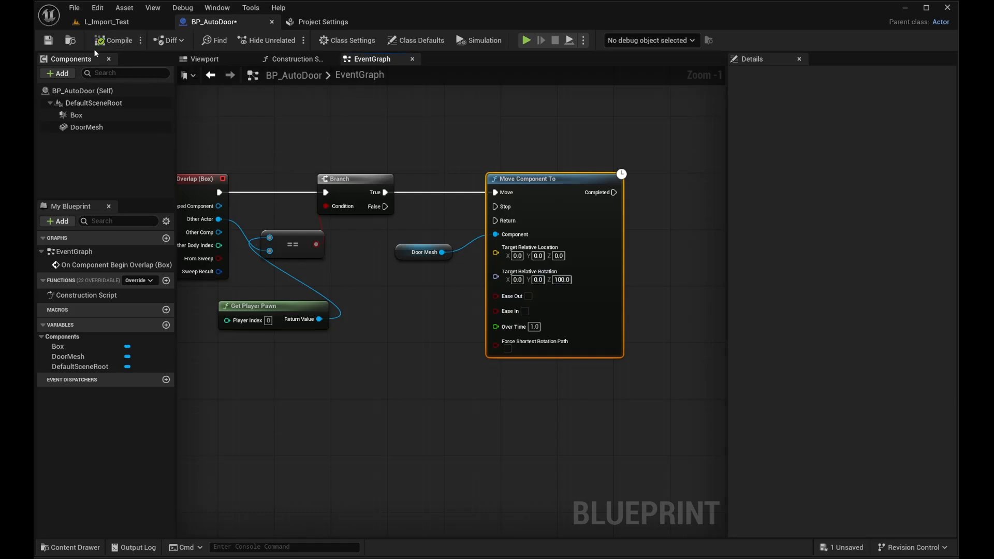
click(108, 23)
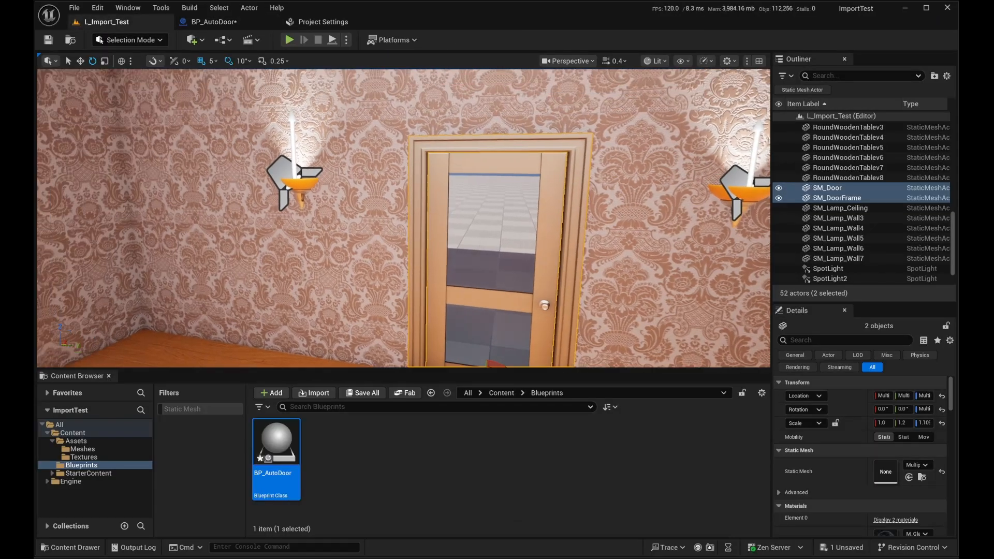
key(w)
right_drag(445, 293, 456, 292)
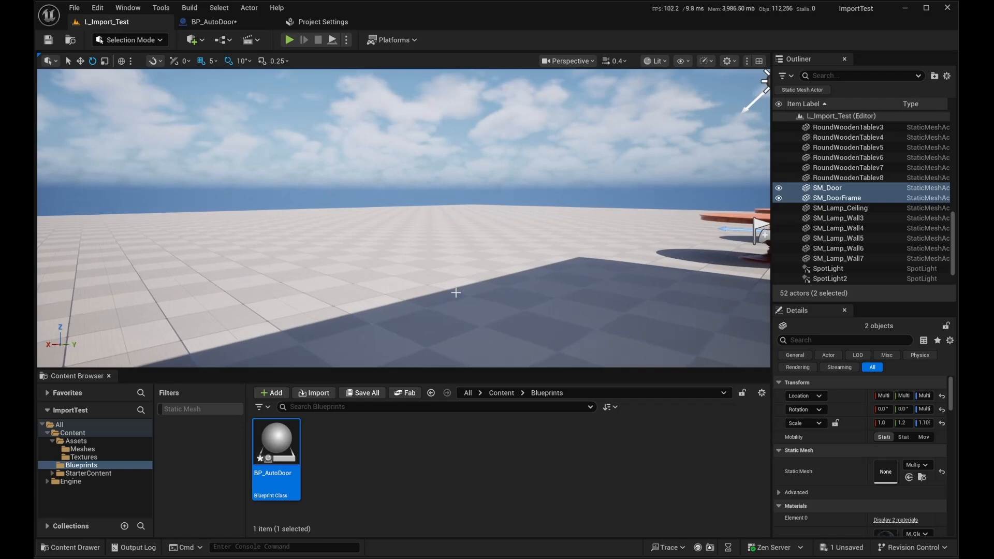
drag(276, 445, 497, 331)
right_drag(497, 332, 499, 331)
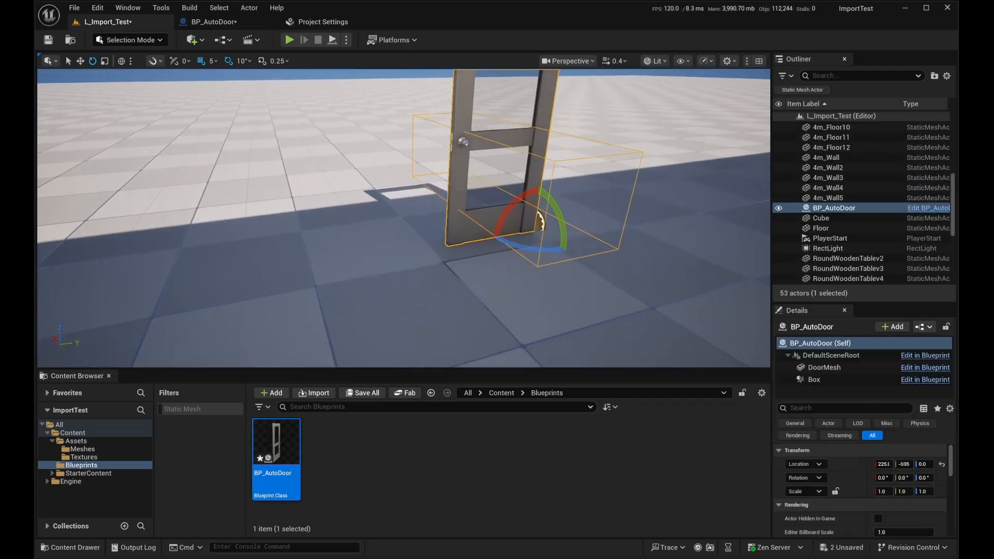
Step: Start a play test of the level from the floor spot beside the placed BP_AutoDoor
key(s)
right_drag(493, 268, 492, 267)
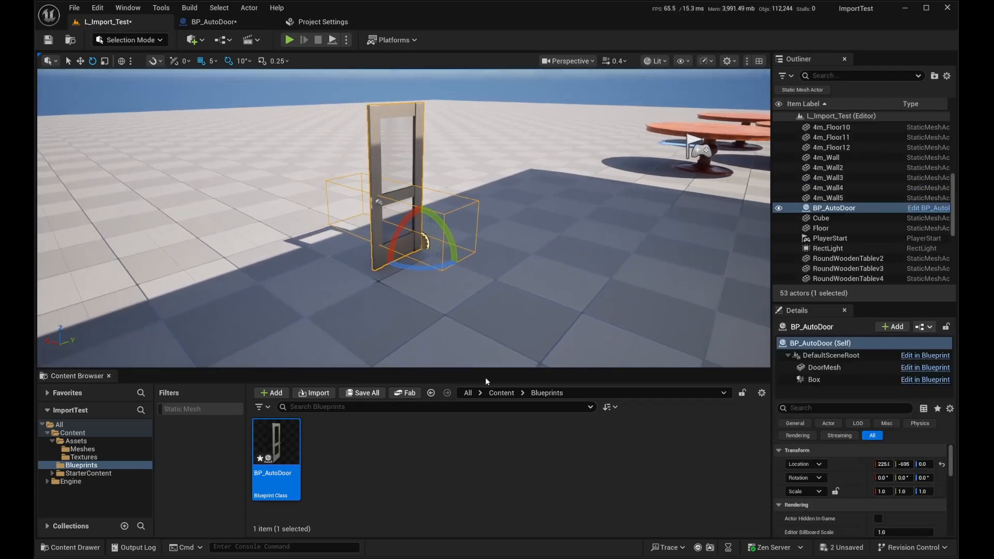
right_click(574, 304)
click(621, 541)
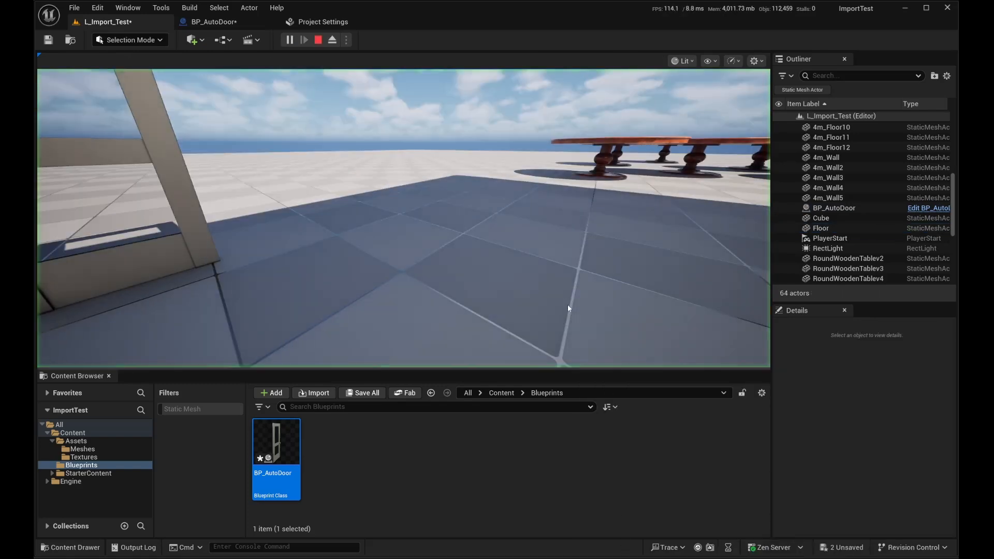
Step: Walk the player up to the placed BP_AutoDoor and back away in the play test, then end the session
click(567, 309)
key(w)
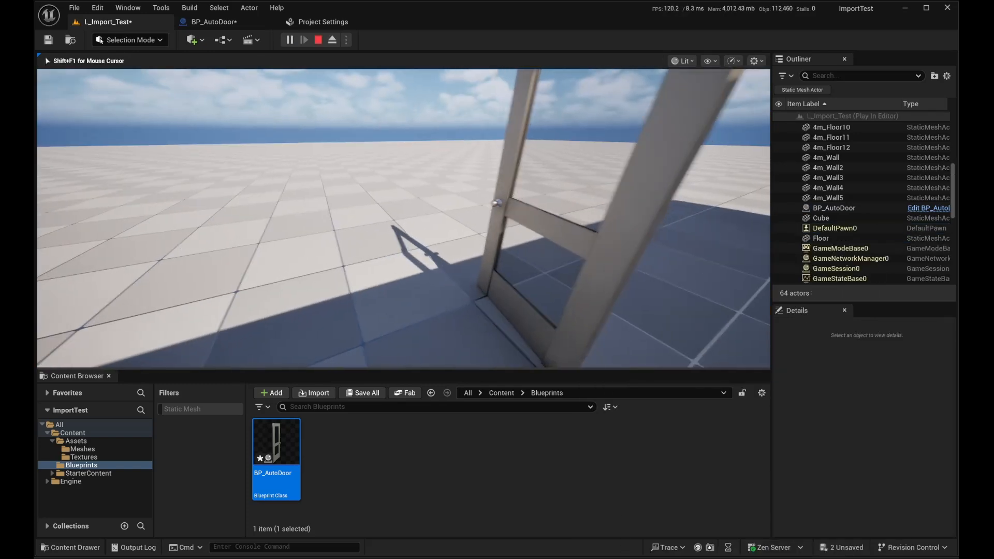
key(s)
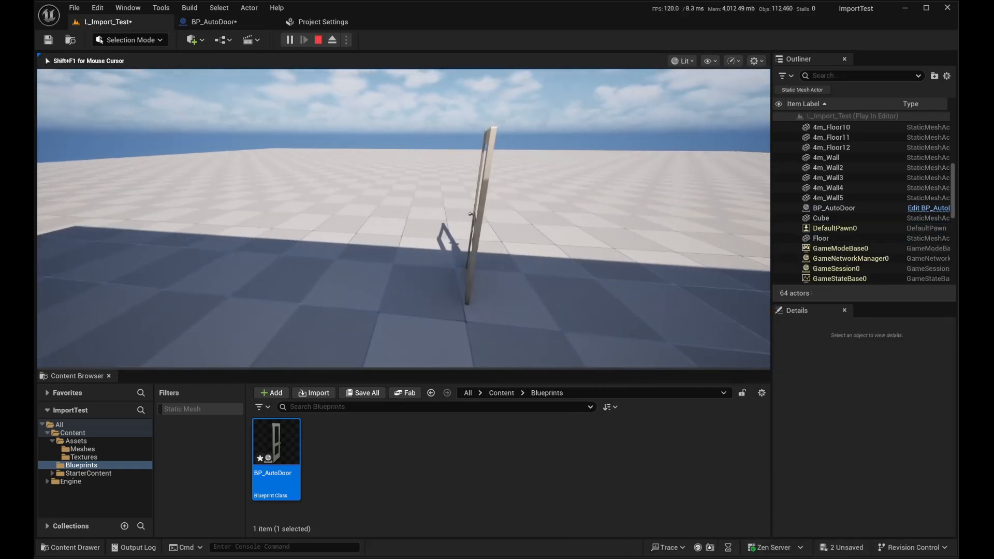
key(Escape)
Step: Run another play test approaching BP_AutoDoor, stop it, and inspect the door and its collision box in the level
click(290, 40)
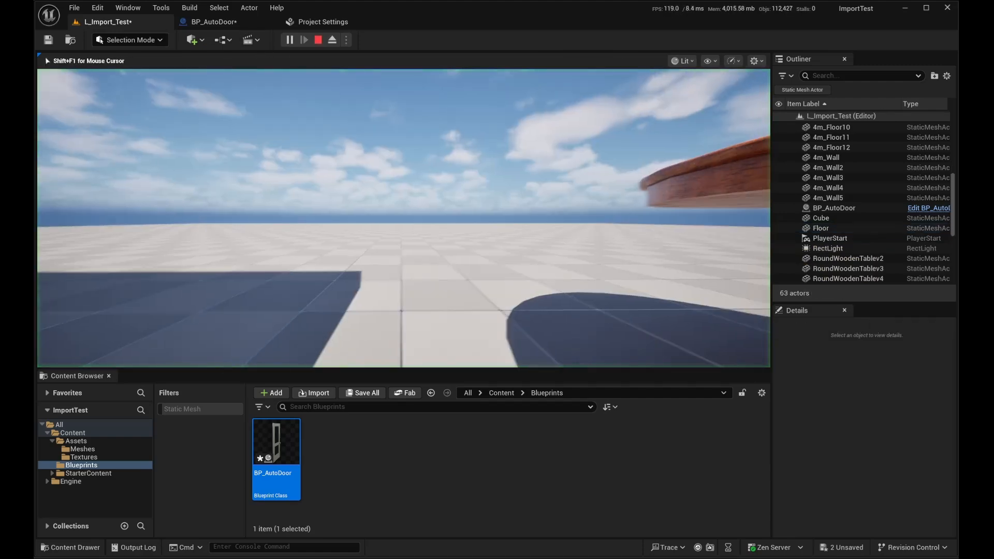
key(w)
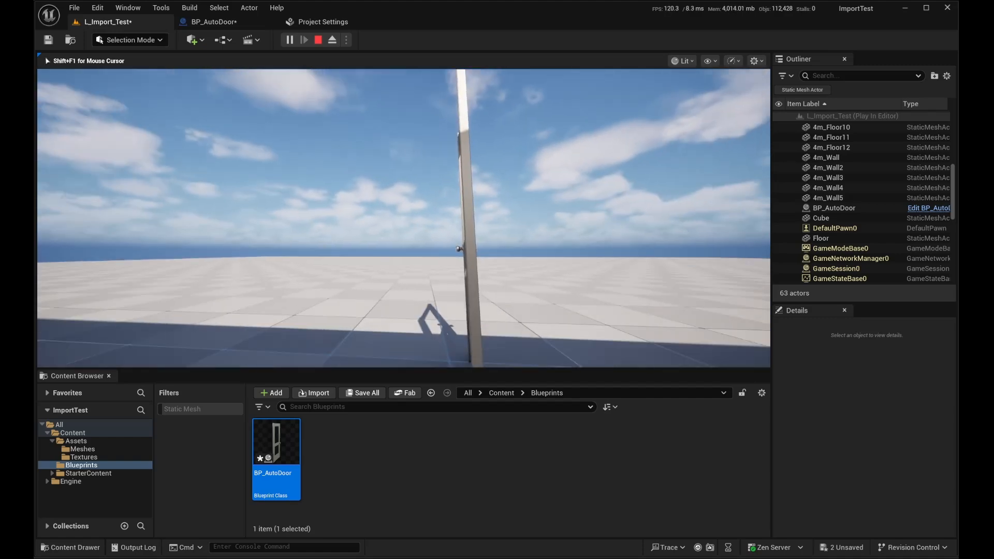
key(Escape)
key(s)
right_drag(404, 207, 504, 320)
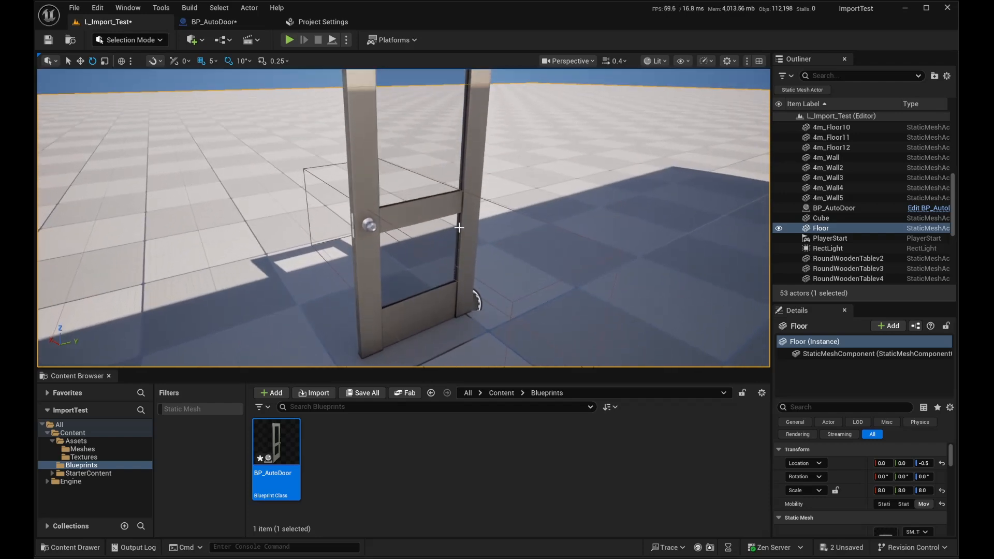
key(s)
right_drag(462, 243, 475, 238)
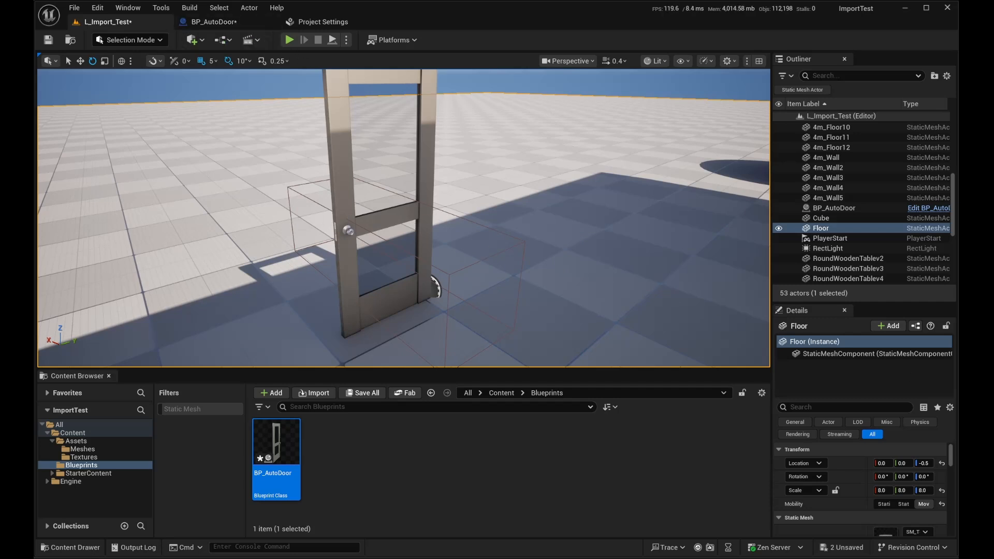
Step: Add an On Component End Overlap event for the Box component in BP_AutoDoor's event graph
click(213, 21)
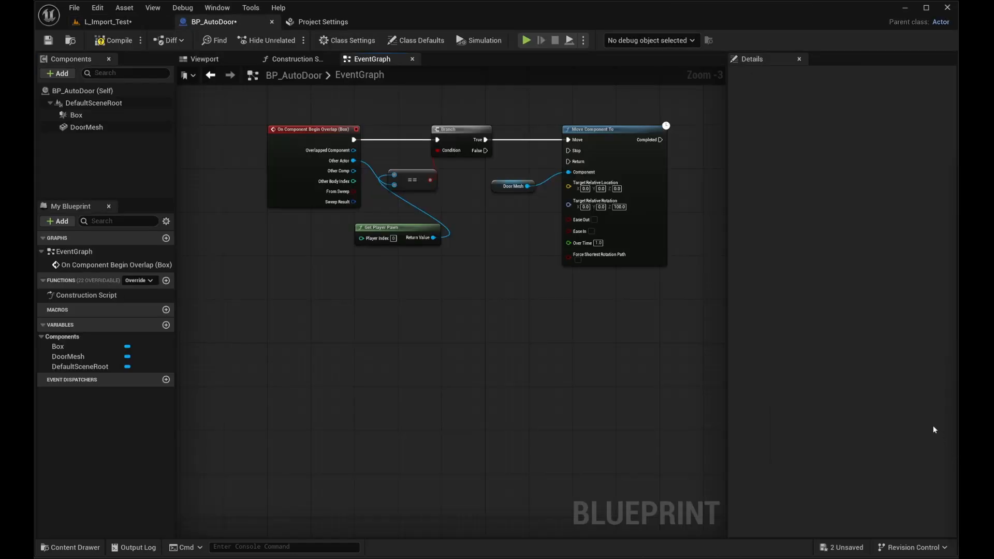
right_drag(493, 288, 468, 292)
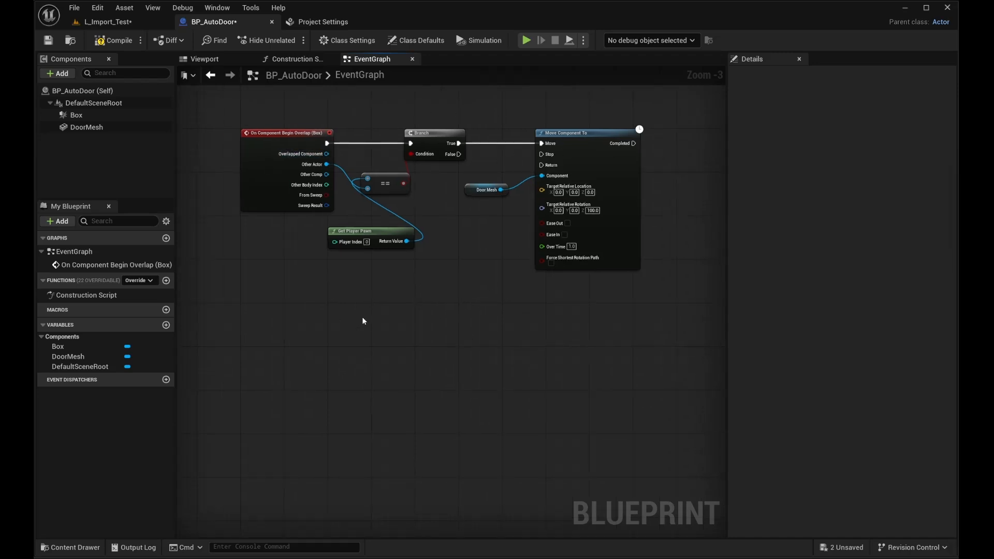
click(82, 344)
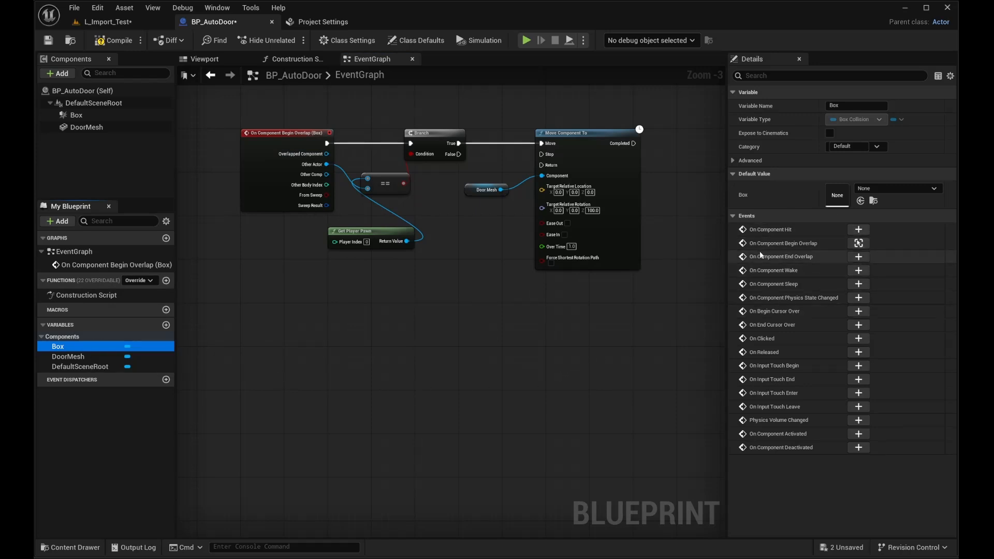
click(858, 256)
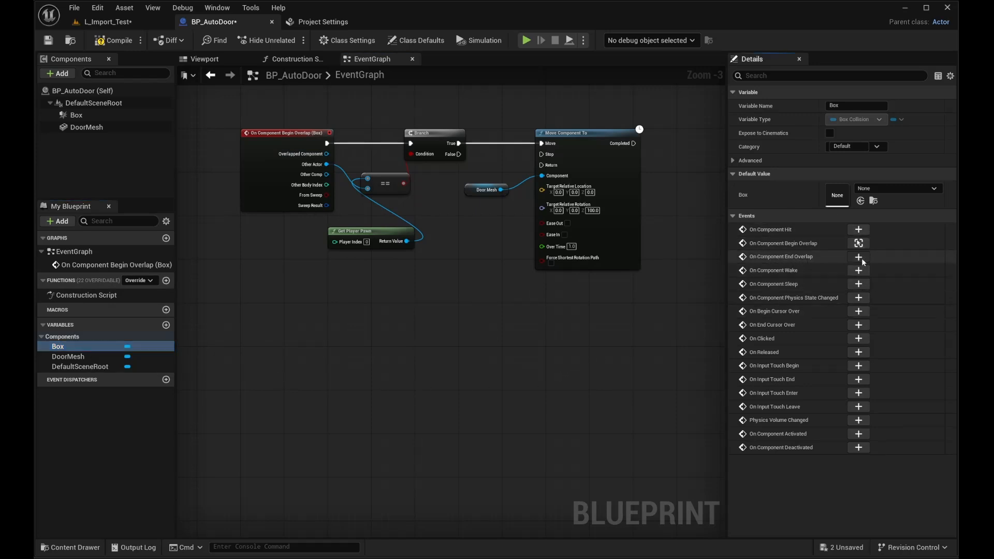
Step: Duplicate the Branch, == and Get Player Pawn nodes and place the copies beside the On Component End Overlap event
right_drag(604, 297, 447, 379)
scroll(432, 329, down, 1)
drag(488, 330, 369, 188)
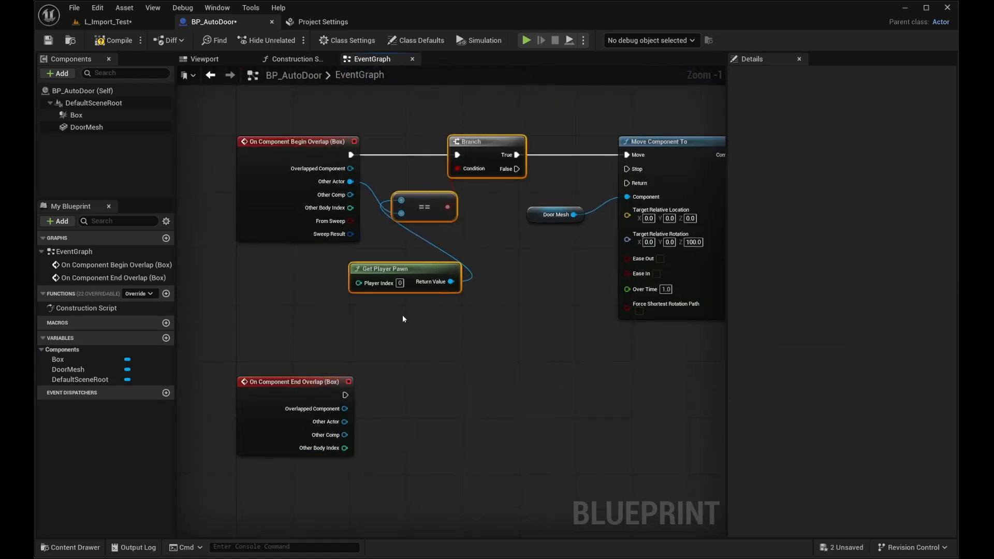
right_drag(467, 389, 446, 404)
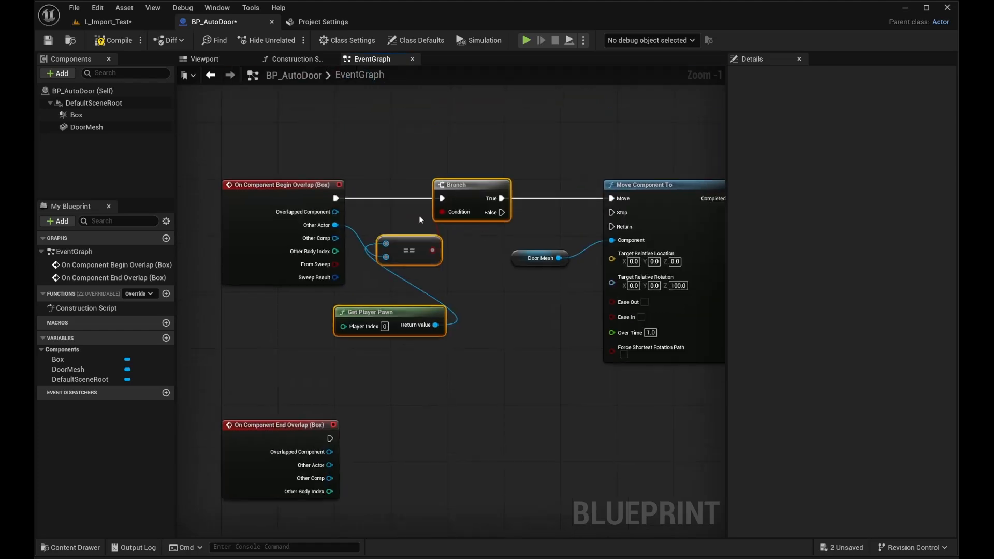
right_drag(395, 489, 413, 328)
key(ctrl+v)
drag(458, 269, 465, 276)
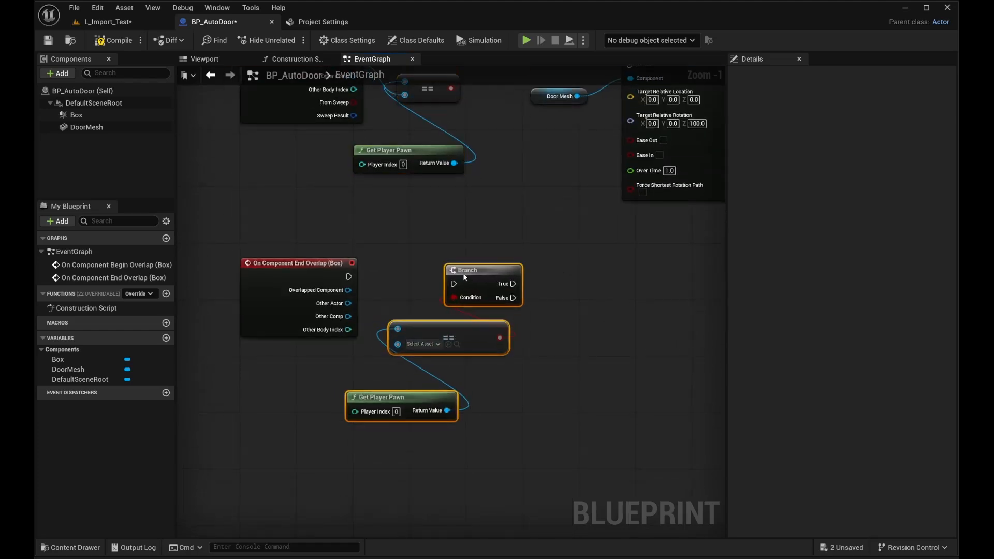
Step: Wire the End Overlap event into the copied Branch, and compare its Other Actor with Get Player Pawn in the copied == node
drag(348, 277, 473, 263)
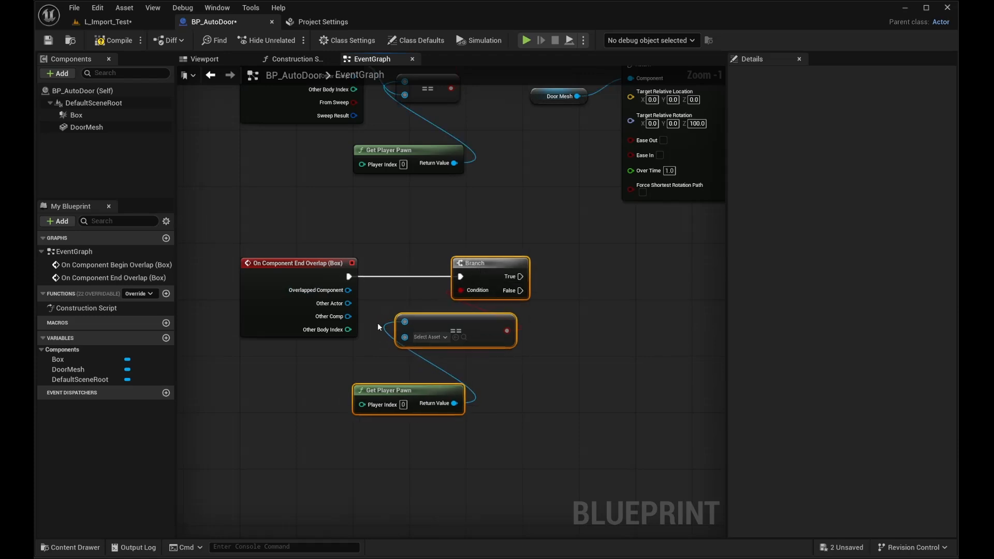
drag(348, 303, 405, 322)
drag(454, 403, 405, 335)
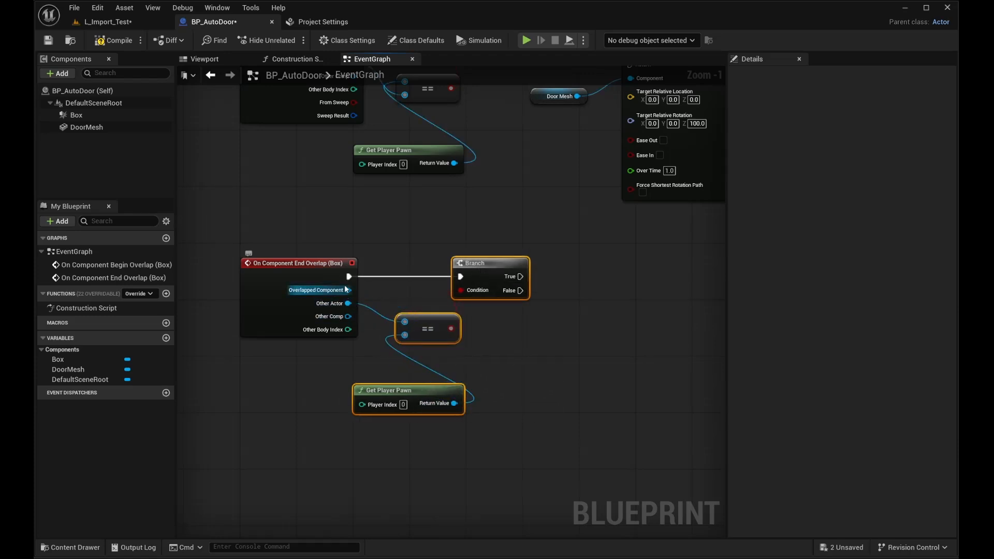
mouse_move(480, 274)
mouse_down()
mouse_move(423, 254)
mouse_move(466, 274)
mouse_up()
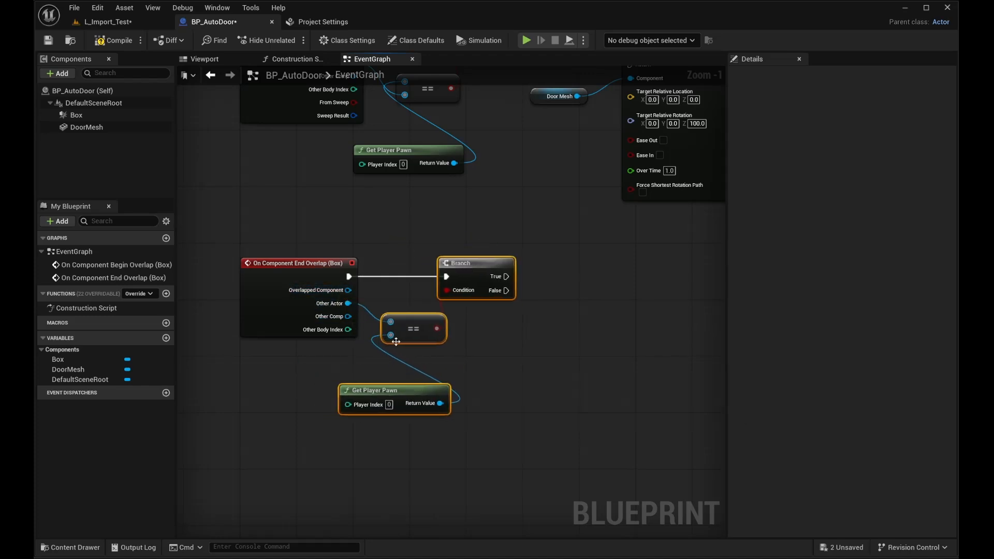
click(441, 369)
Step: Duplicate the Door Mesh and Move Component To nodes for the End Overlap chain and connect the Branch's True output to Move
right_drag(570, 303, 424, 394)
click(535, 131)
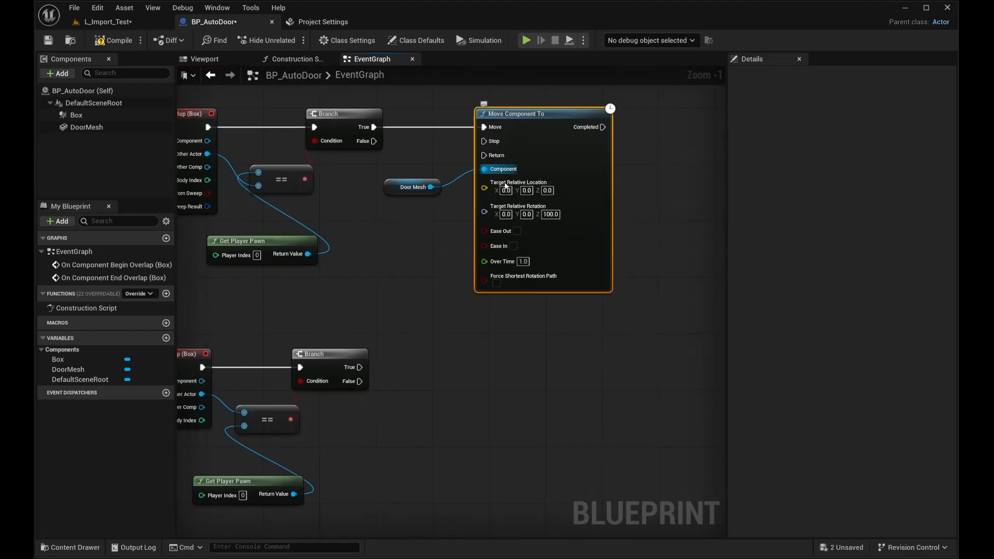
ctrl+click(409, 189)
key(ctrl+v)
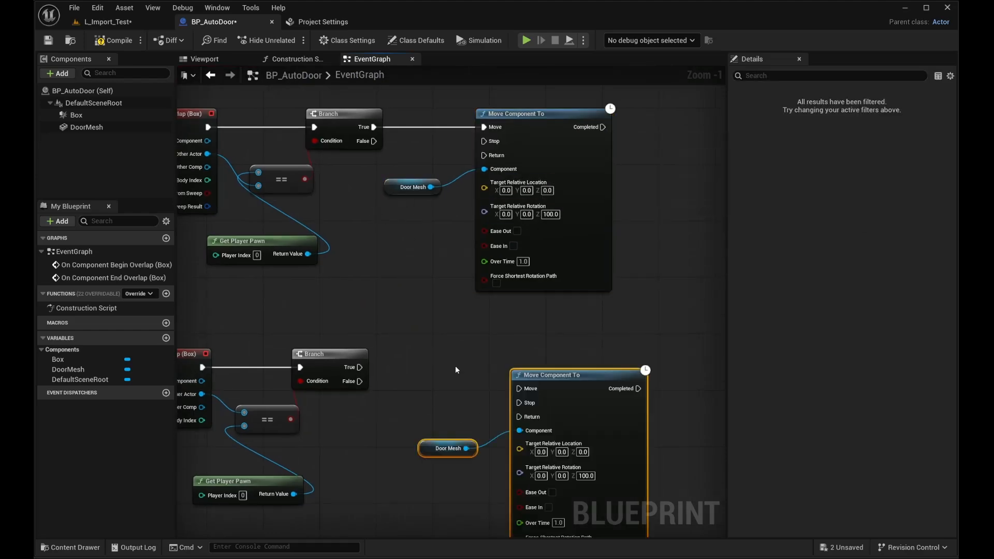
right_drag(459, 358, 455, 244)
drag(586, 258, 548, 241)
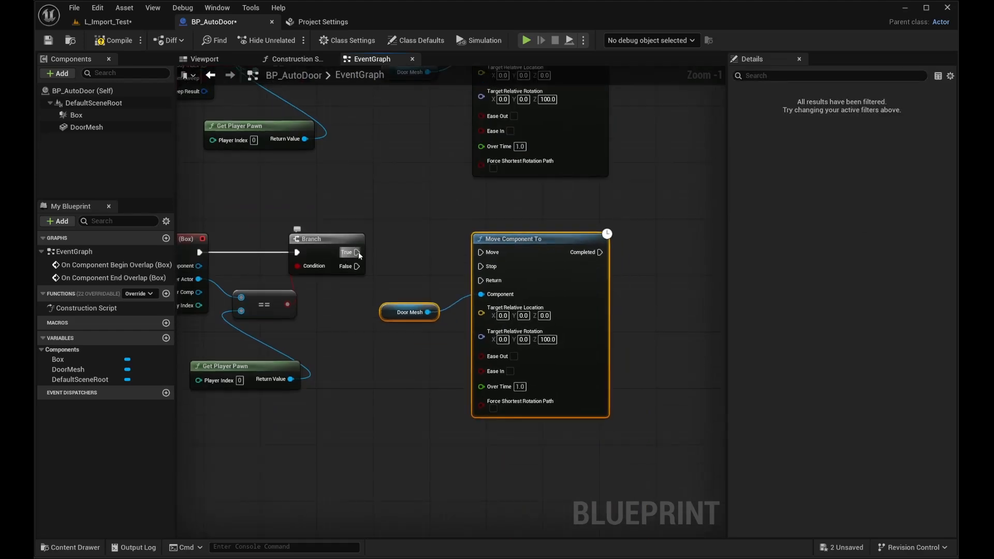
drag(356, 252, 480, 252)
Step: Set the Target Relative Rotation Z of the End Overlap chain's Move Component To node to 0
right_drag(353, 300, 422, 329)
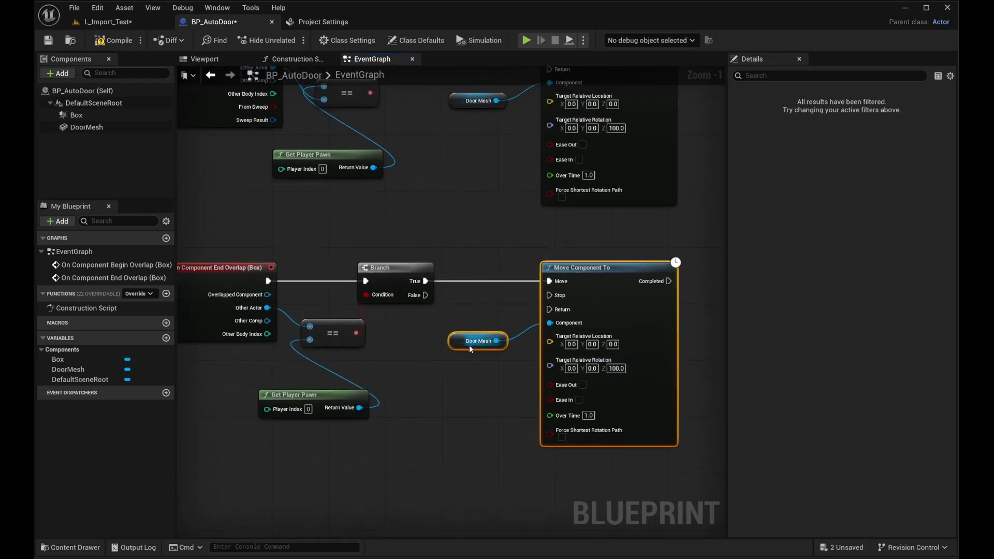
click(616, 369)
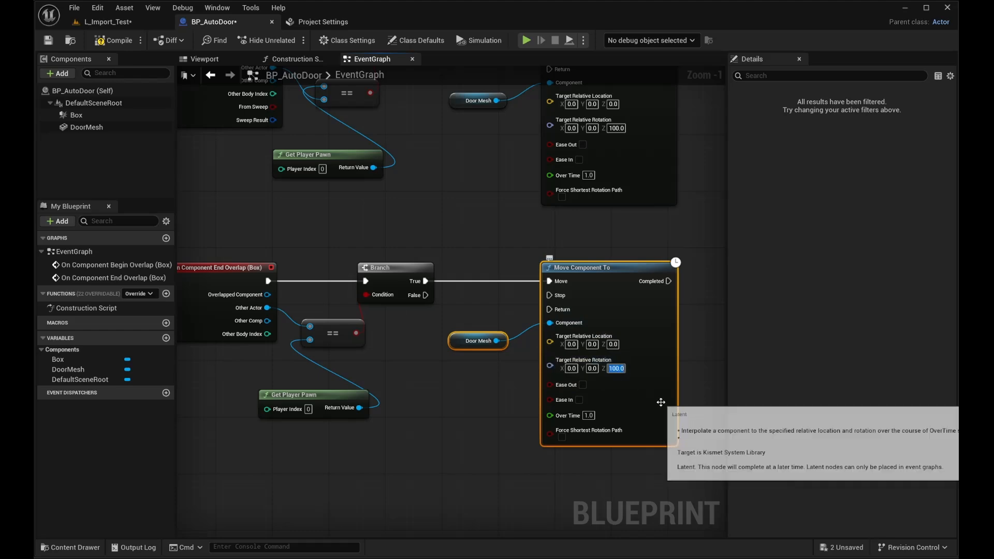
text(0)
click(488, 423)
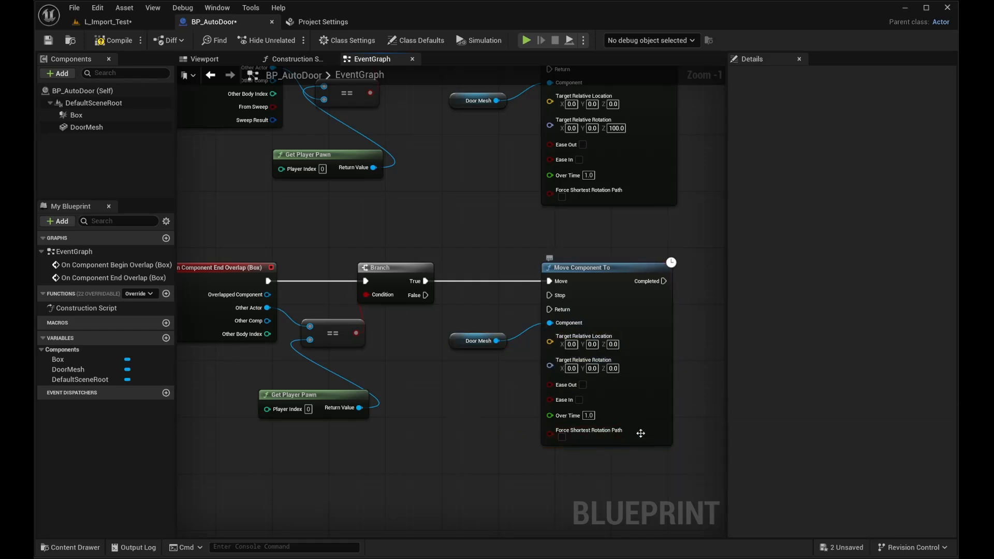
Step: Play test the L_Import_Test level, walking in and out of BP_AutoDoor's collision box to check its opening and closing
click(119, 22)
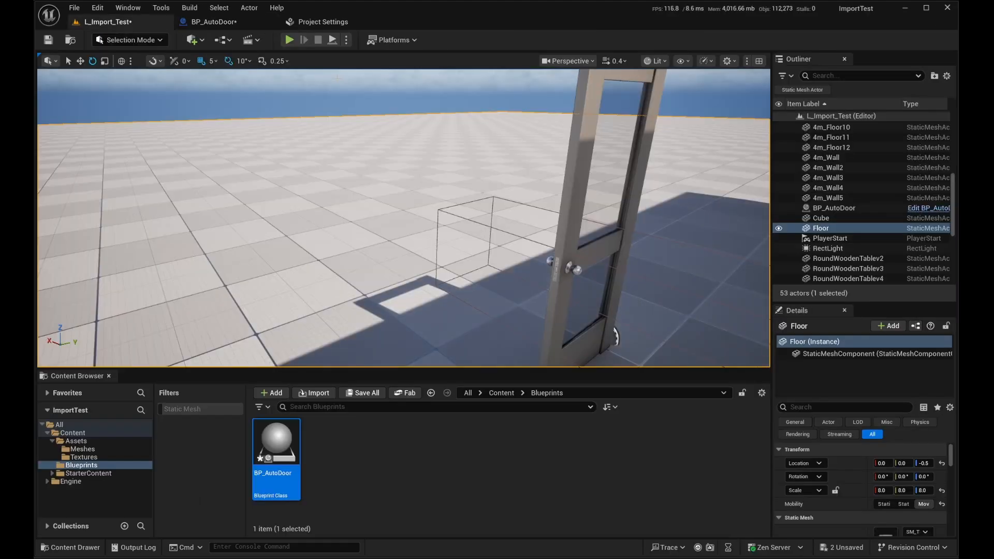
click(290, 42)
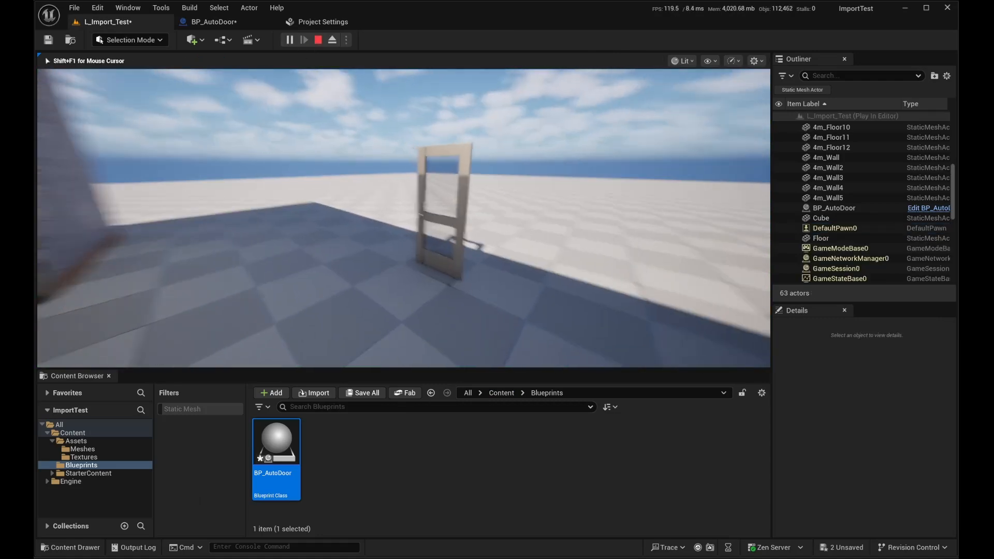
key(w)
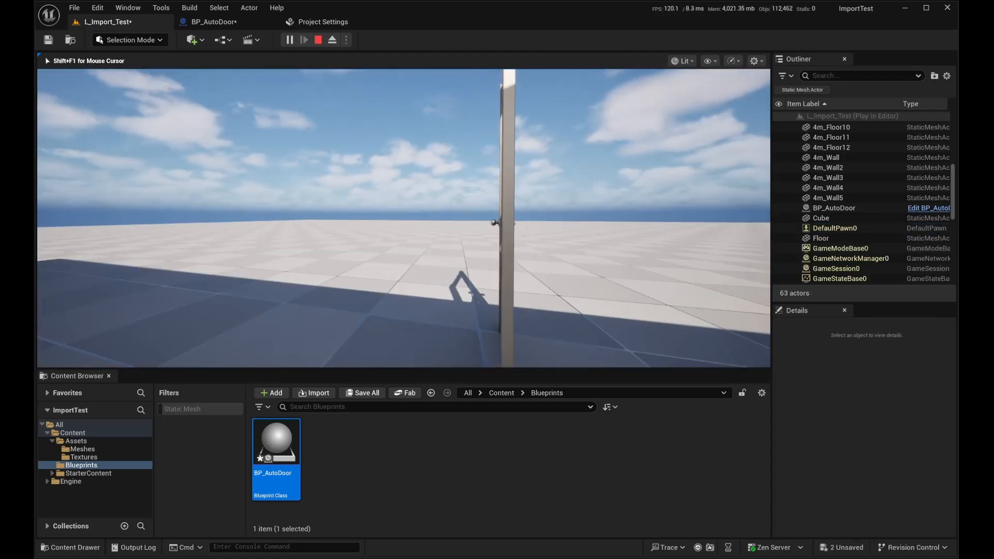
key(s)
key(w)
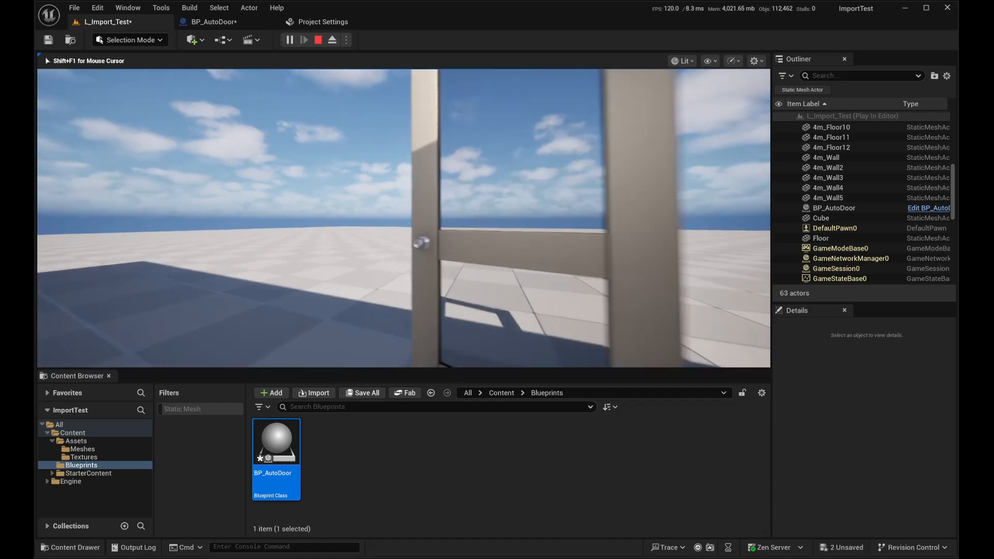
key(w)
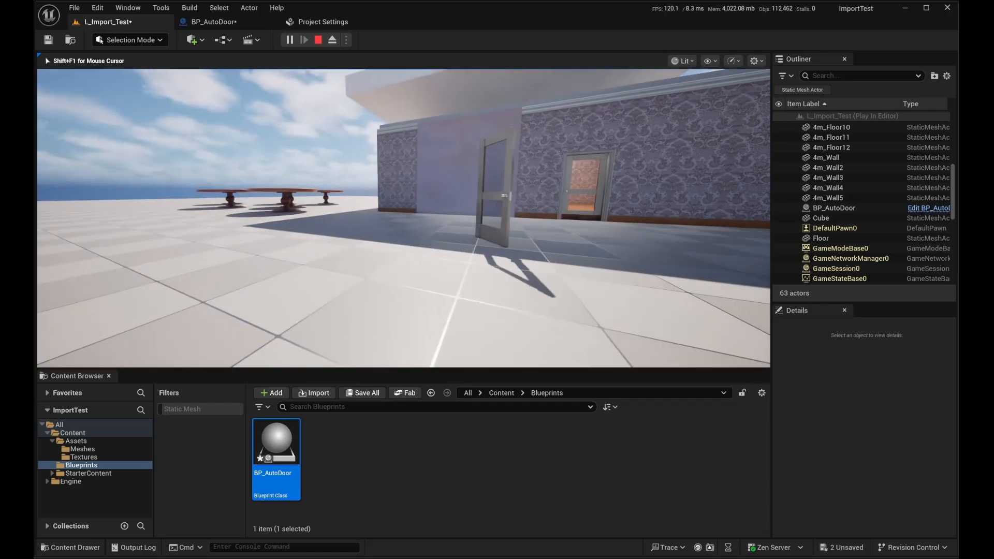
key(a)
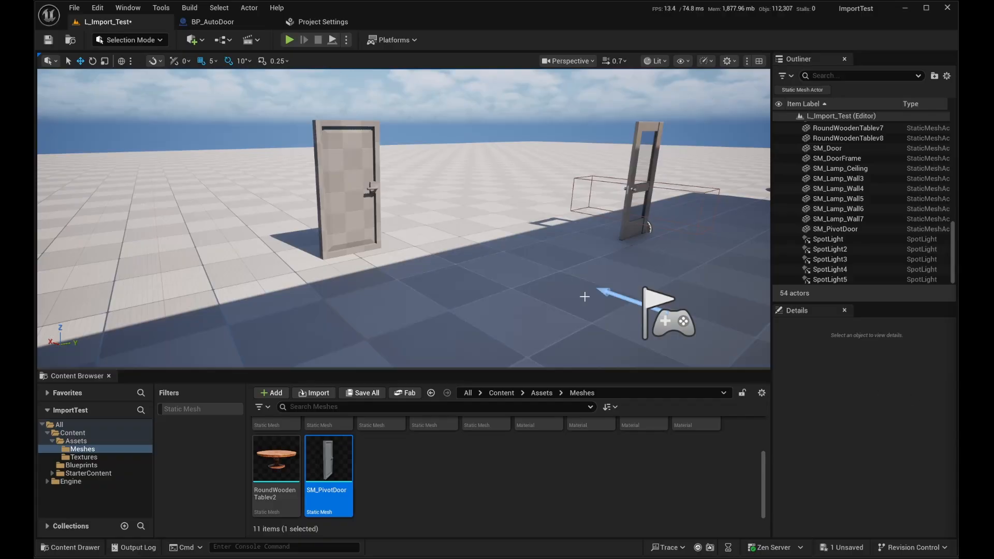
Step: Select the SM_PivotDoor mesh in the level and examine its pivot point with the rotation gizmo
right_drag(536, 253, 510, 298)
key(w)
click(426, 284)
right_drag(427, 321, 418, 307)
key(s)
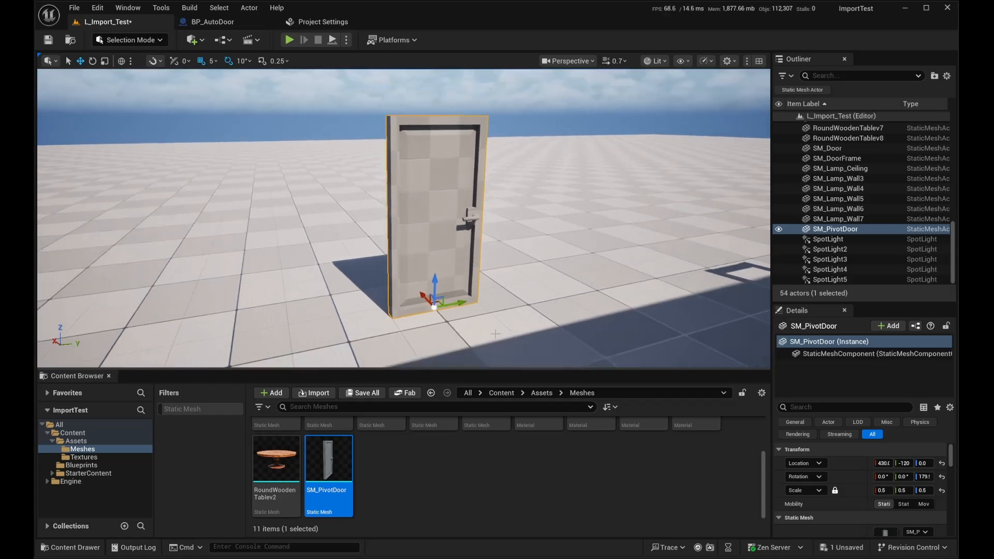
key(e)
mouse_move(430, 329)
mouse_down()
mouse_move(491, 322)
mouse_move(437, 332)
mouse_move(394, 315)
mouse_move(417, 327)
mouse_up()
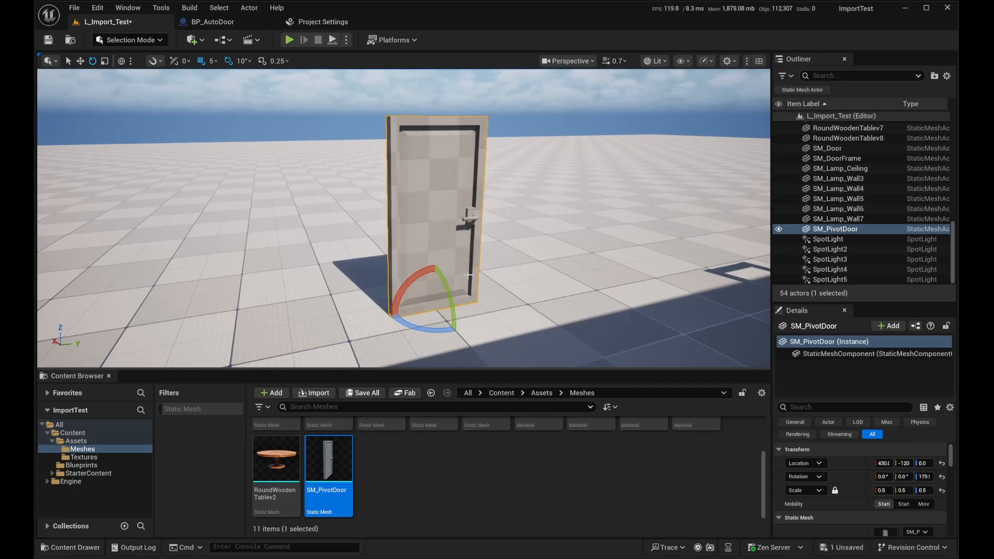
right_drag(442, 246, 412, 246)
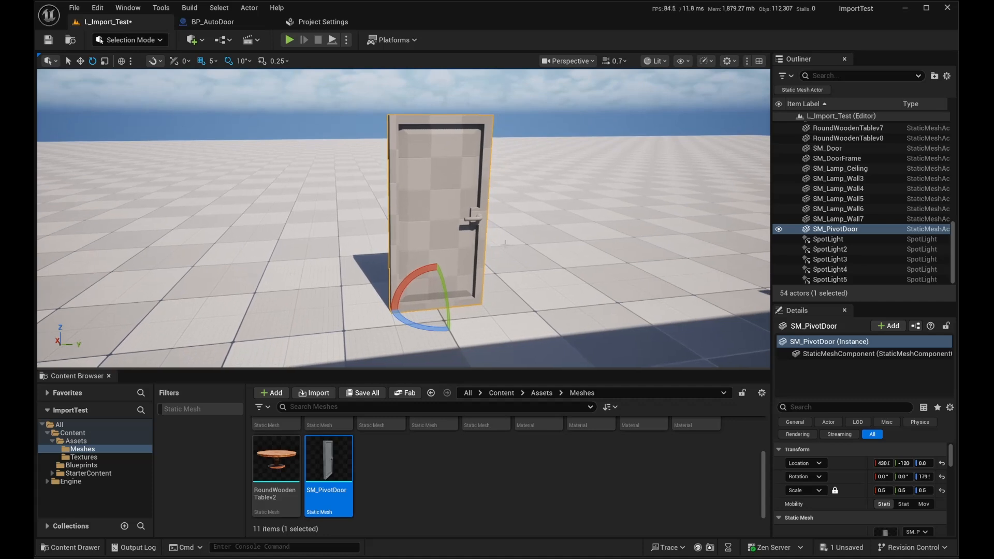
Step: Create an Actor Blueprint named BP_DoorWithPivot in the Blueprints folder and open it
click(82, 464)
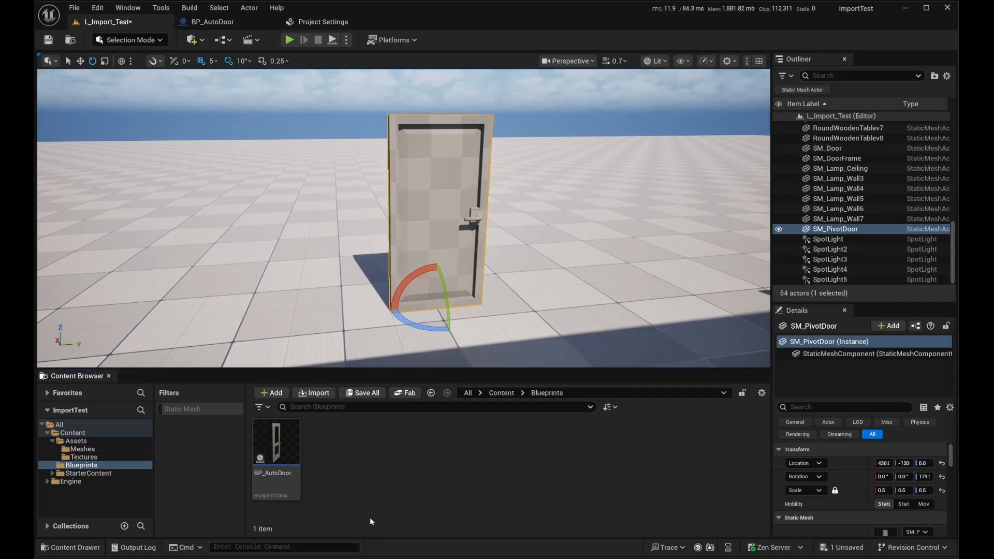
right_click(356, 452)
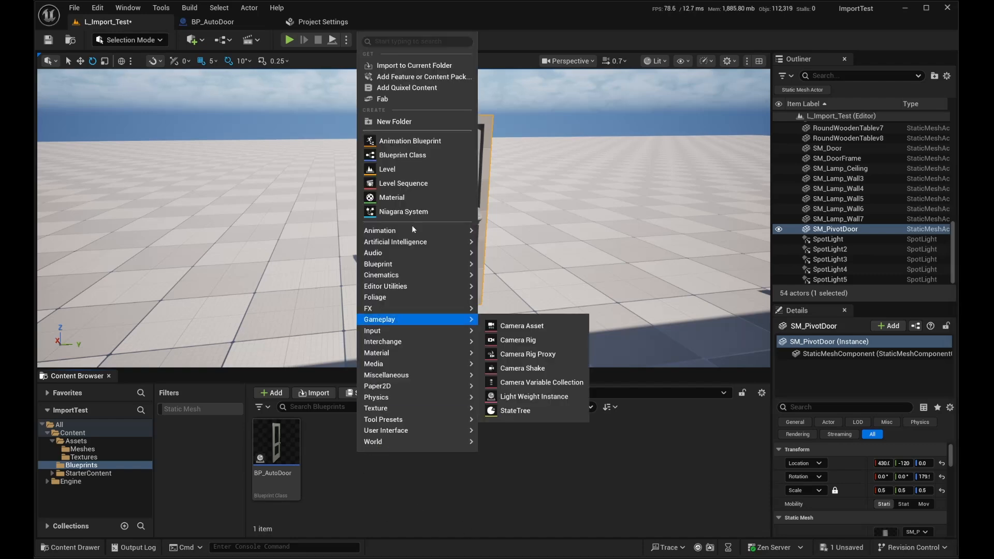
click(441, 157)
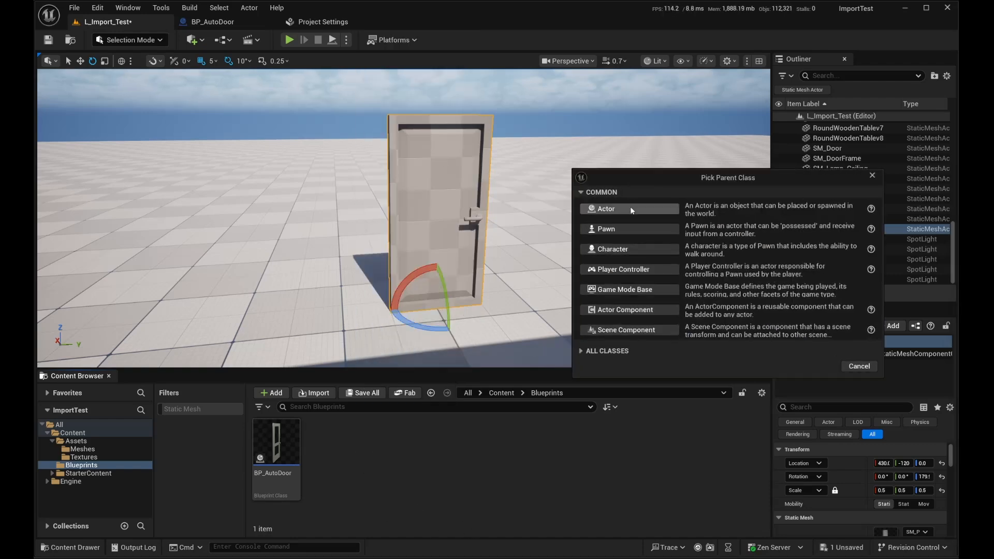
click(647, 208)
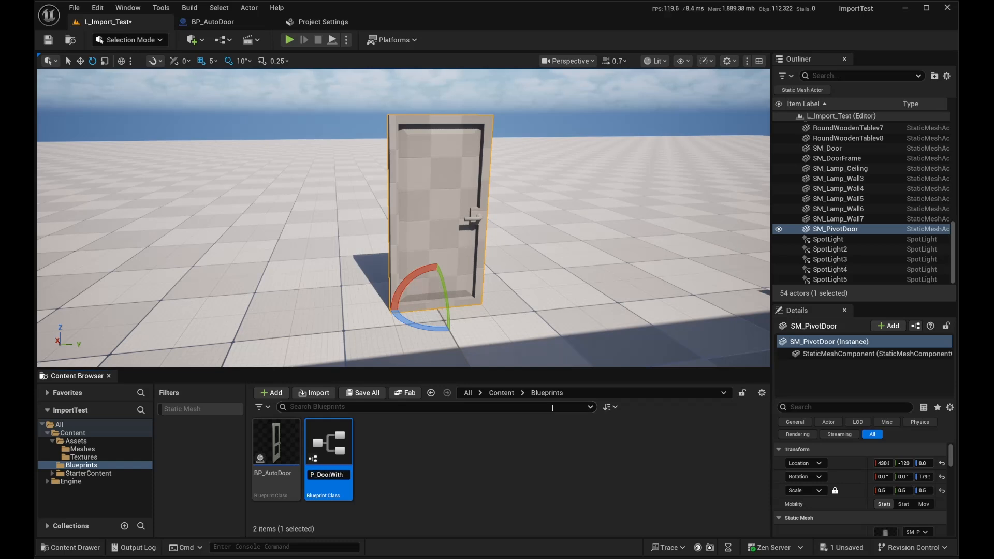
key(Return)
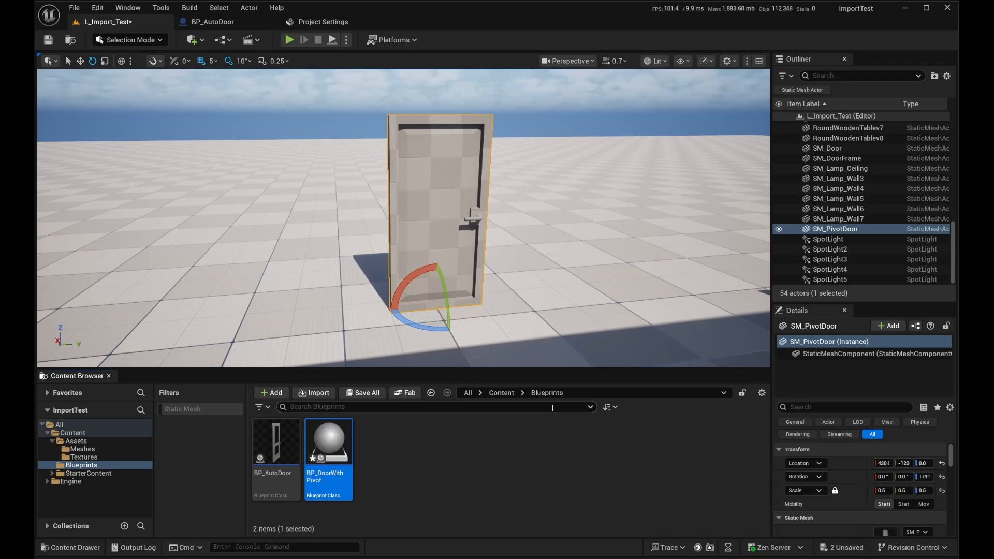
key(Return)
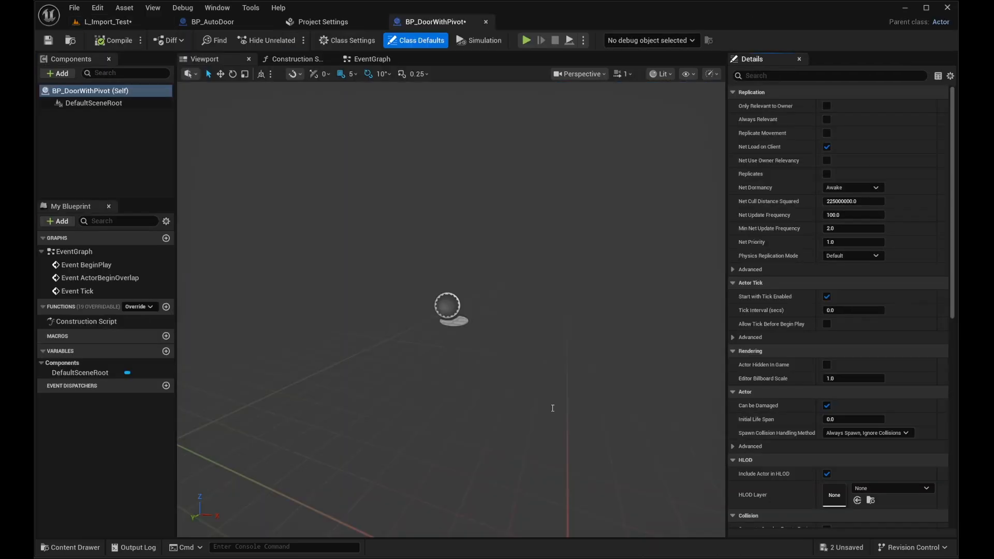
Step: Add a Static Mesh component to BP_DoorWithPivot and name it DoorMesh
click(73, 74)
text(stat)
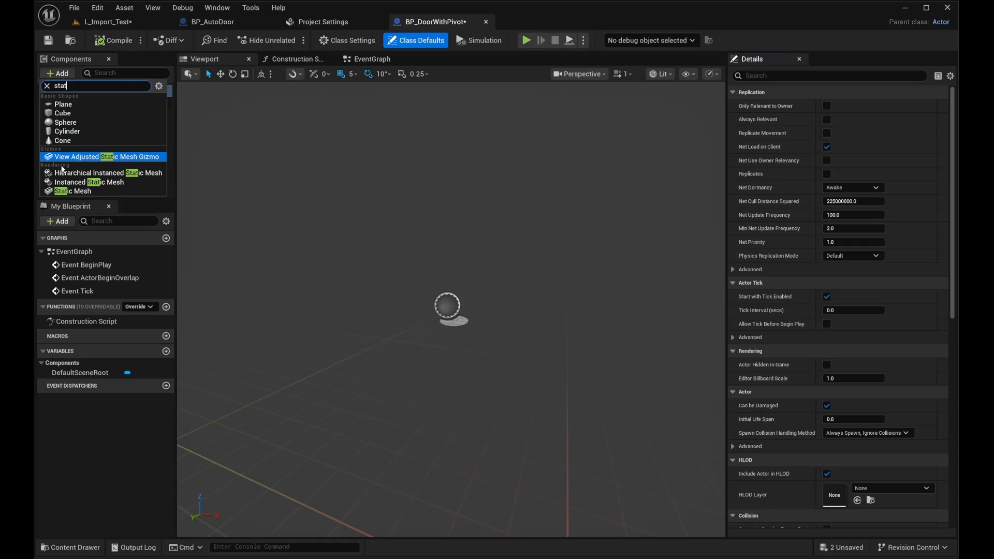
click(70, 191)
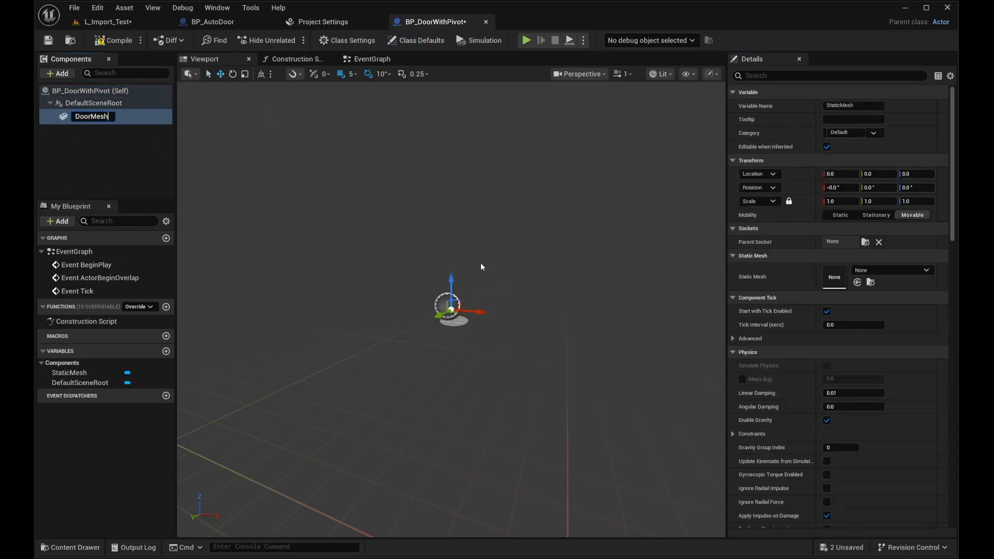
text(DoorMesh)
key(Return)
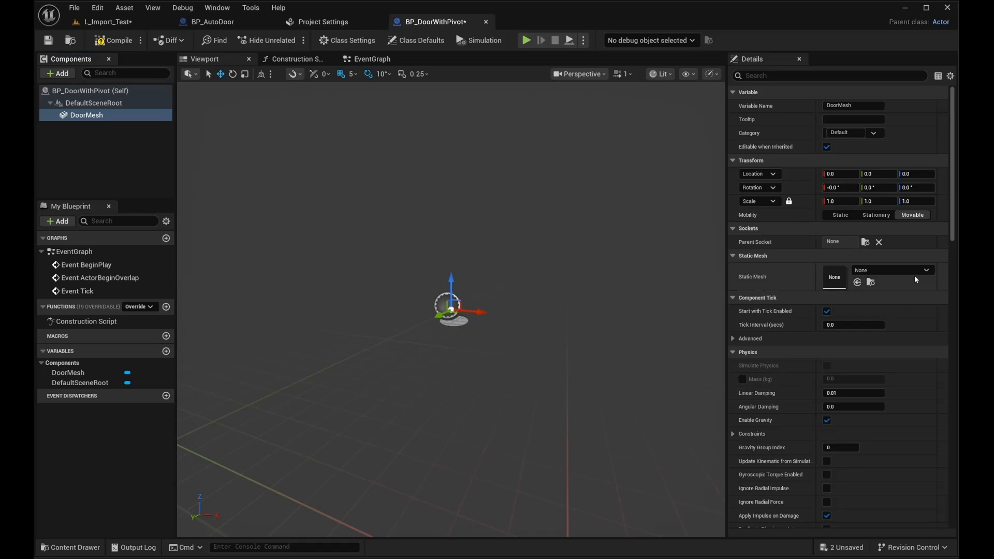
Step: Assign the SM_PivotDoor mesh to the DoorMesh component and set its uniform scale to 0.5
key(ctrl+space)
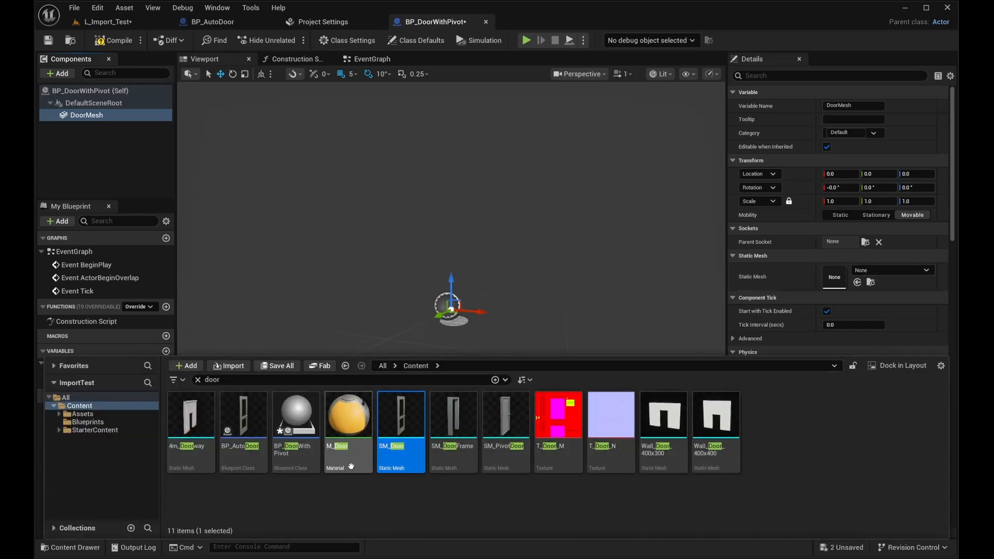
click(498, 426)
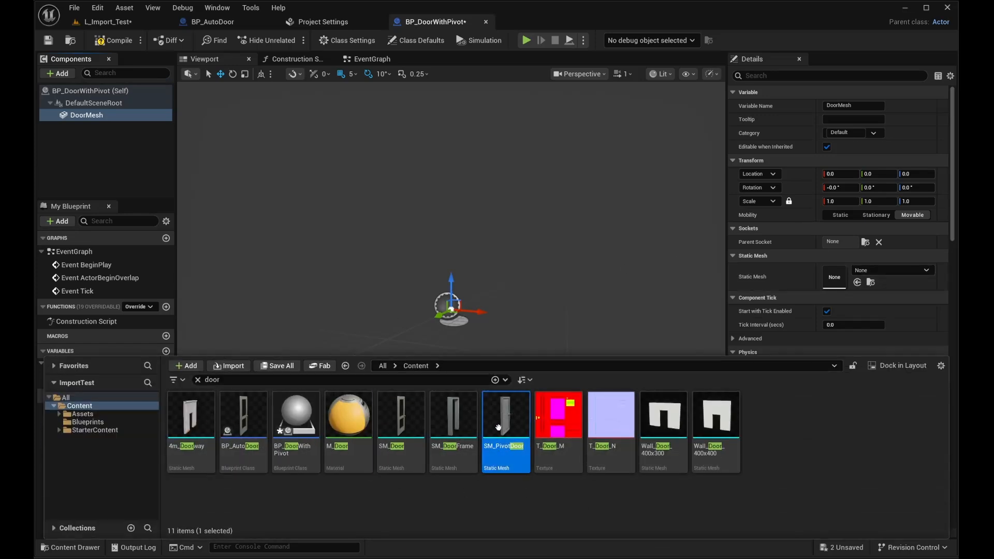
click(857, 282)
right_drag(680, 311, 606, 277)
click(830, 201)
text(0.5)
key(Return)
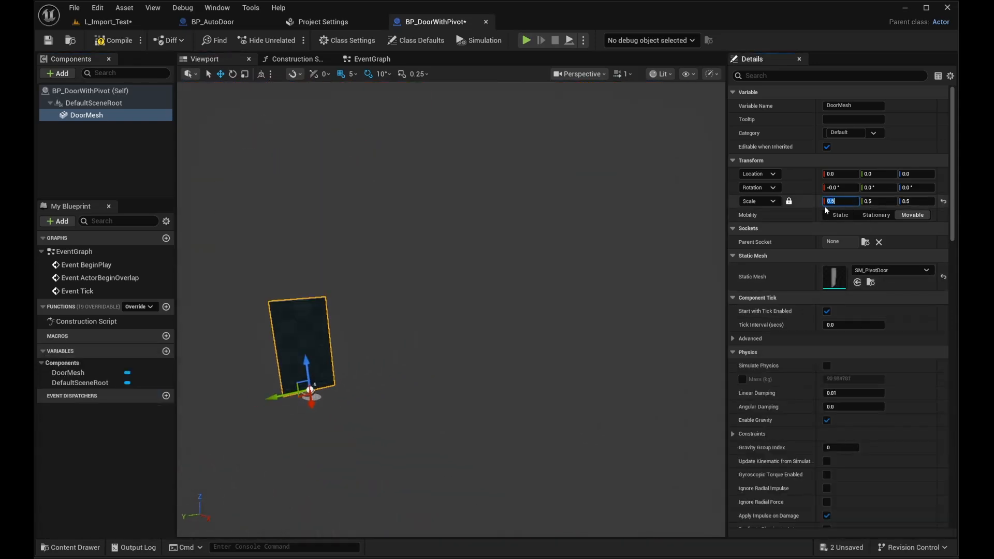
Step: Test the DoorMesh component's pivot point by rotating it back and forth about the vertical axis
key(f)
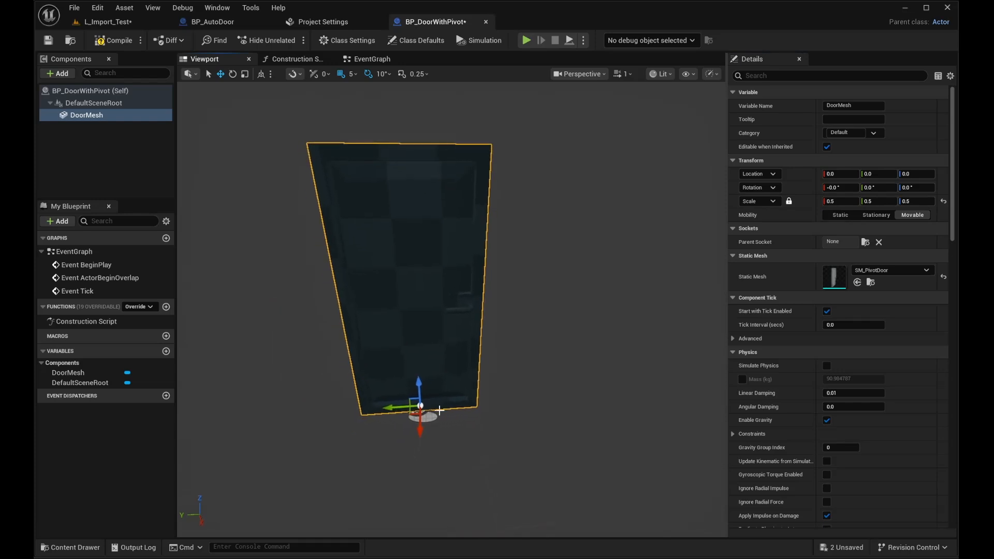
key(e)
drag(440, 411, 409, 414)
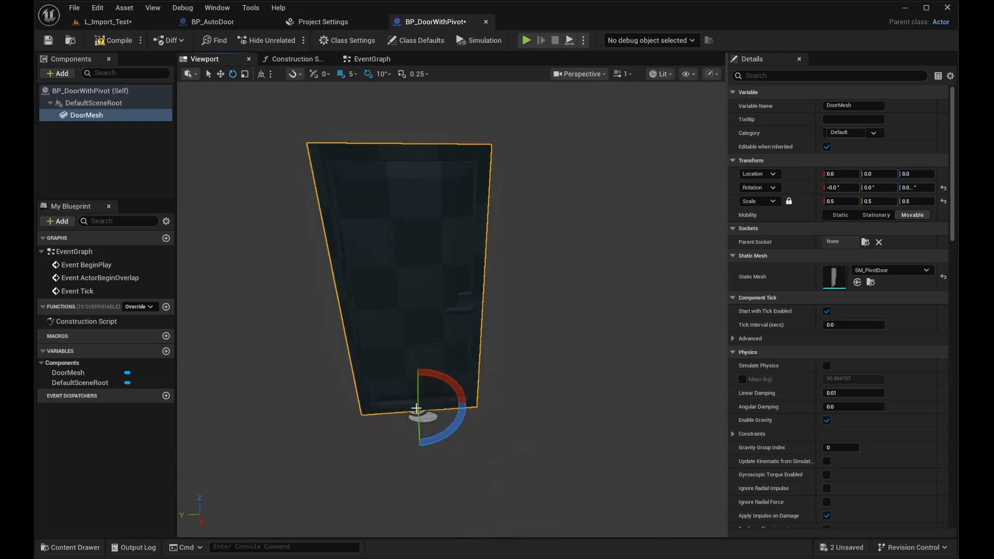
right_drag(417, 407, 502, 418)
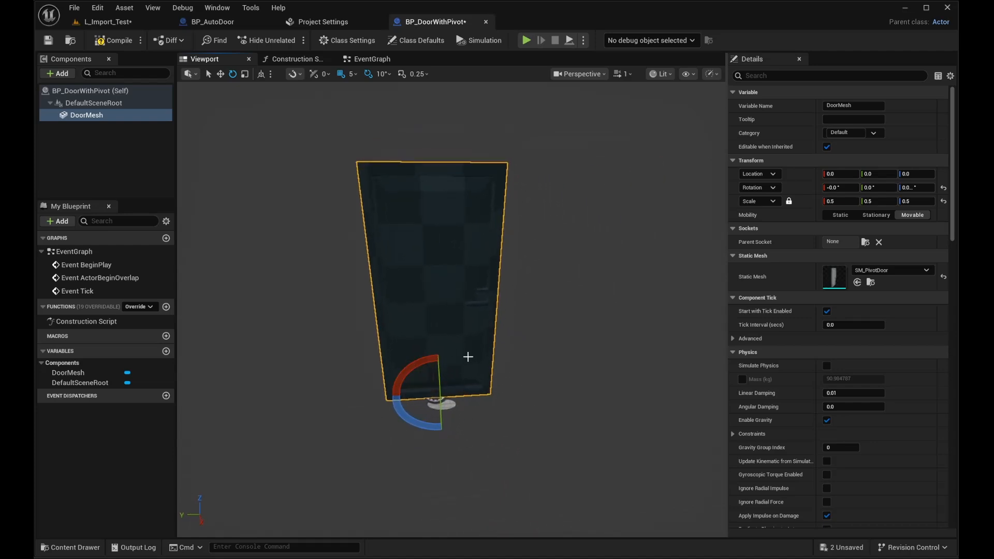
key(w)
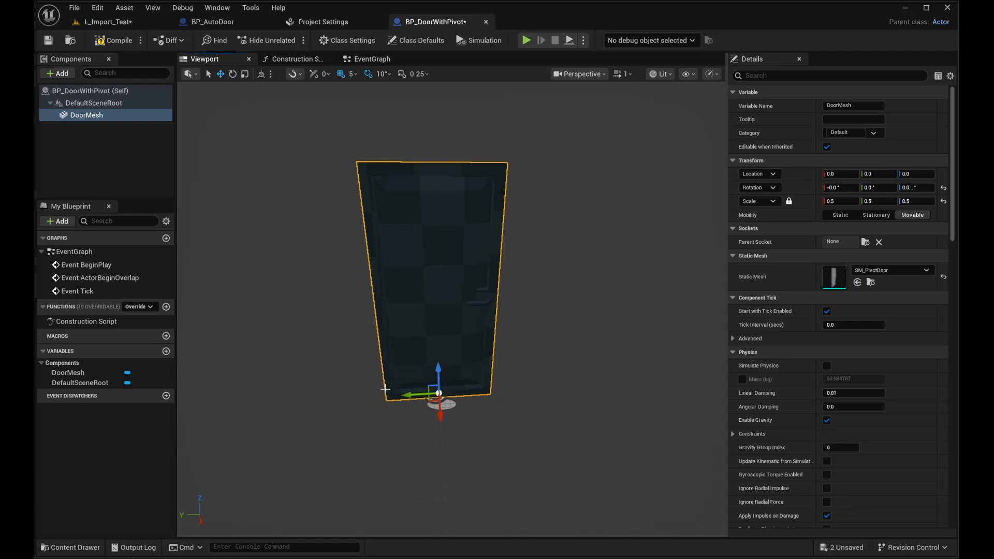
Step: Add a Scene component under DefaultSceneRoot
click(90, 106)
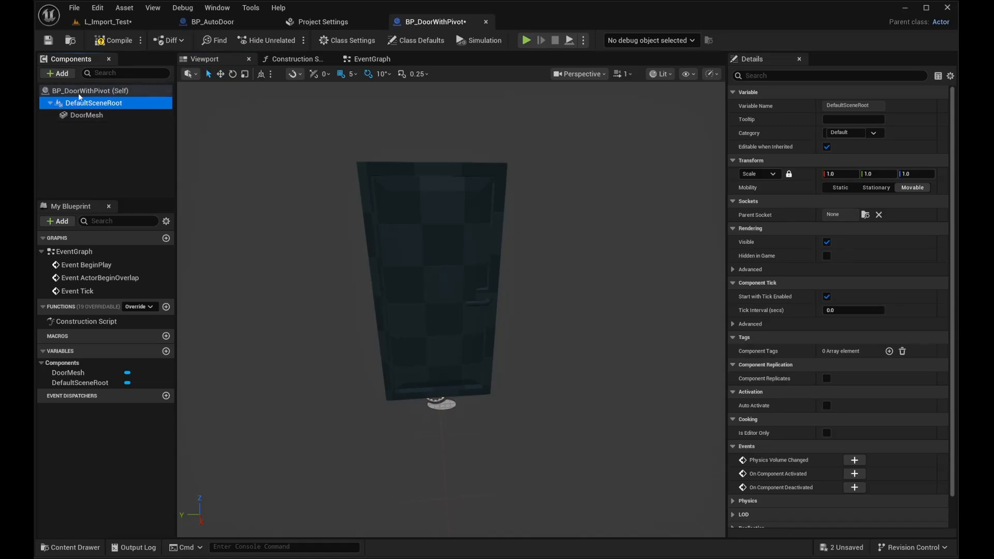
click(58, 73)
text(scene)
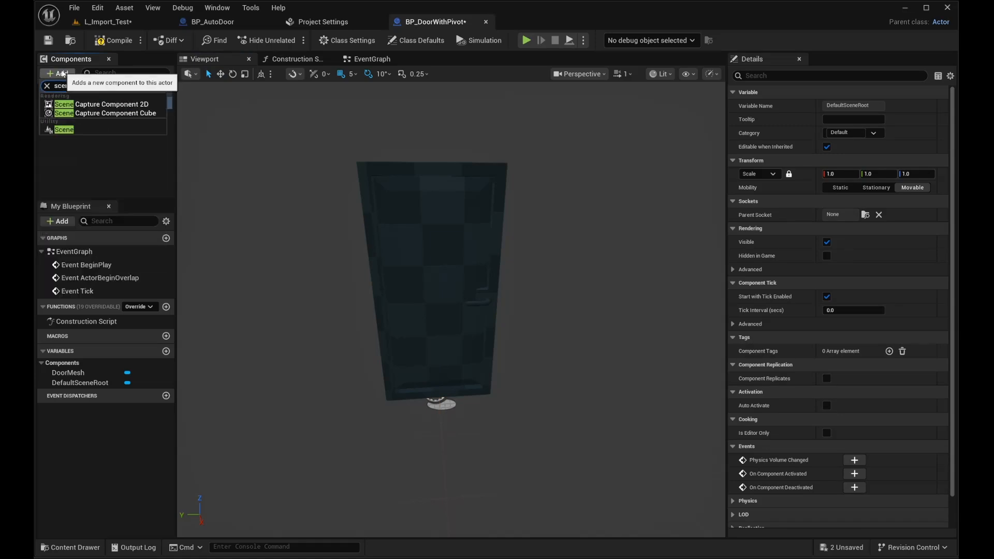
click(64, 130)
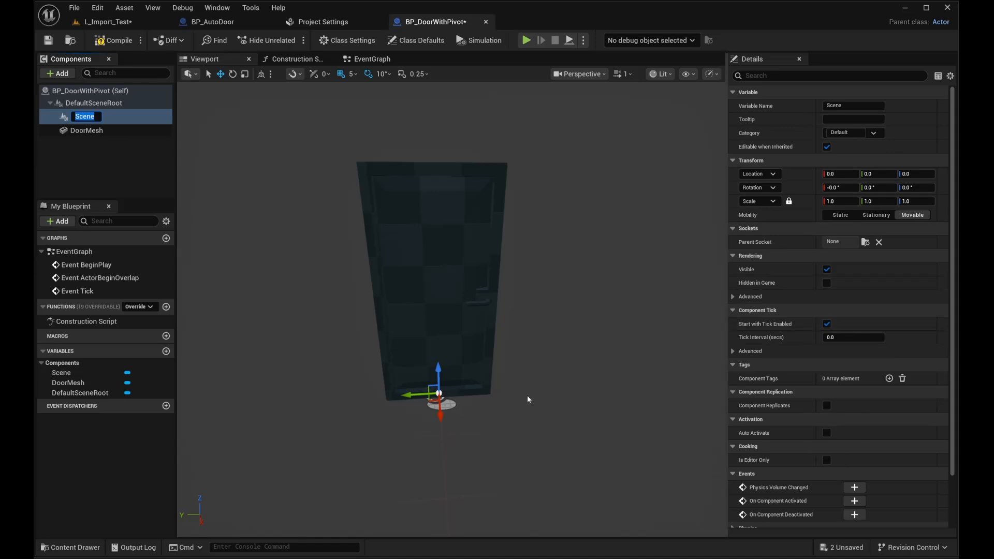
Step: Parent DoorMesh to the new Scene component and rename that component NewPivot
right_drag(527, 395, 523, 403)
key(w)
click(86, 128)
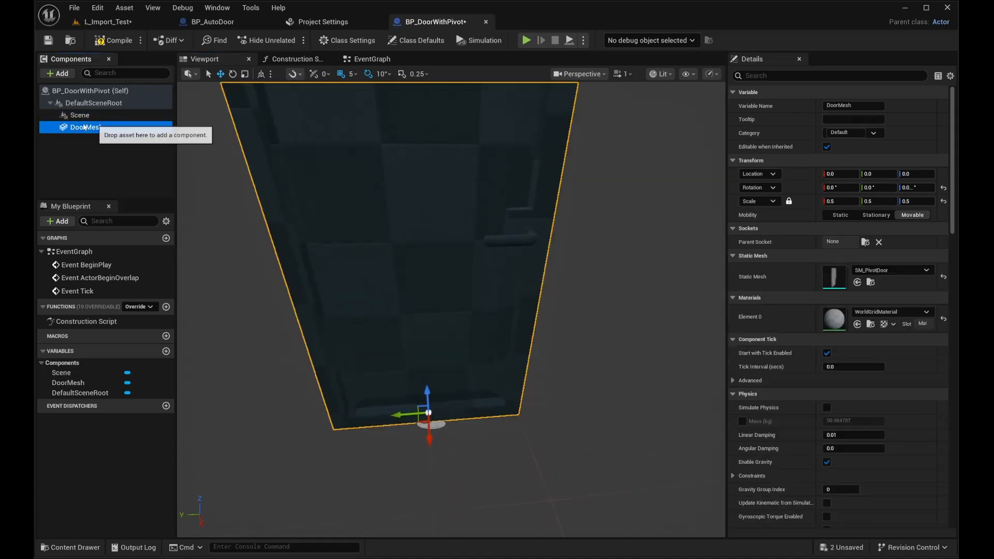
drag(83, 125, 106, 115)
click(101, 114)
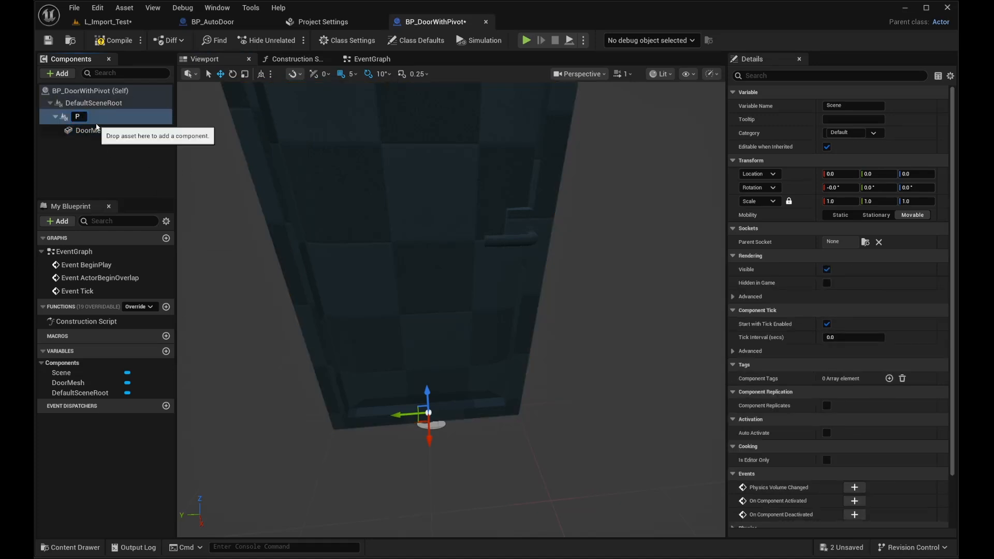
key(BackSpace)
text(NewPivot)
key(Return)
scroll(432, 342, down, 5)
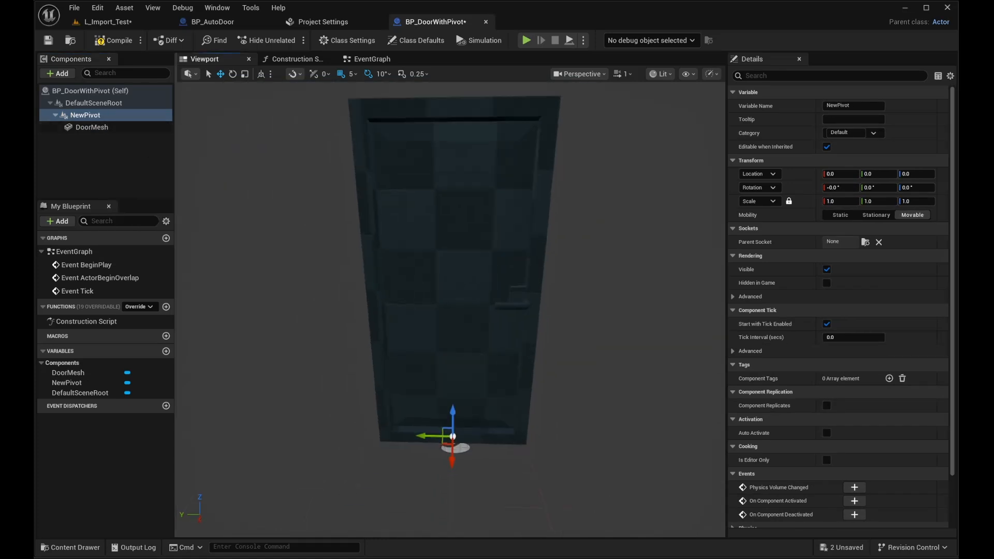
Step: Test how DoorMesh turns when its NewPivot parent is rotated about the vertical axis
click(96, 115)
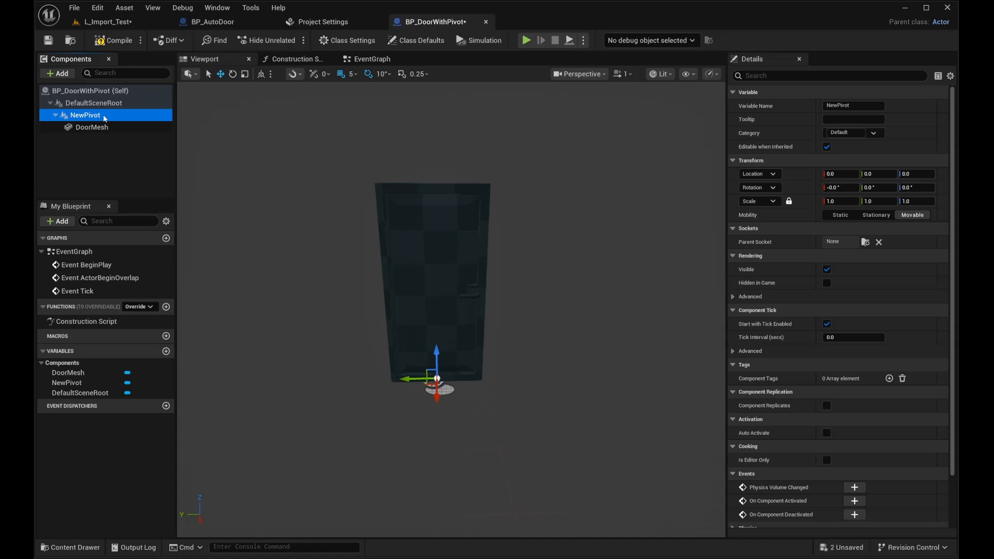
right_drag(479, 439, 479, 447)
key(w)
key(e)
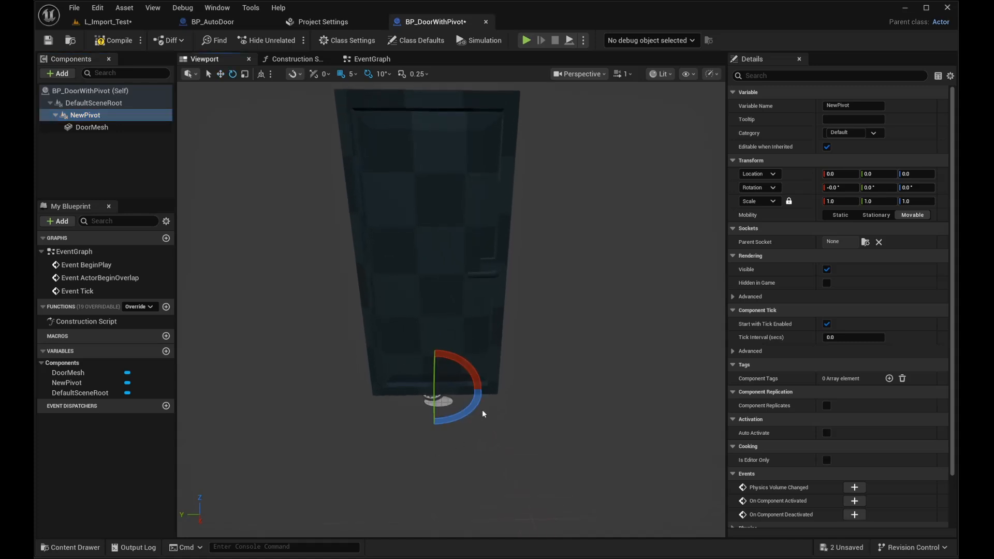
drag(442, 415, 500, 406)
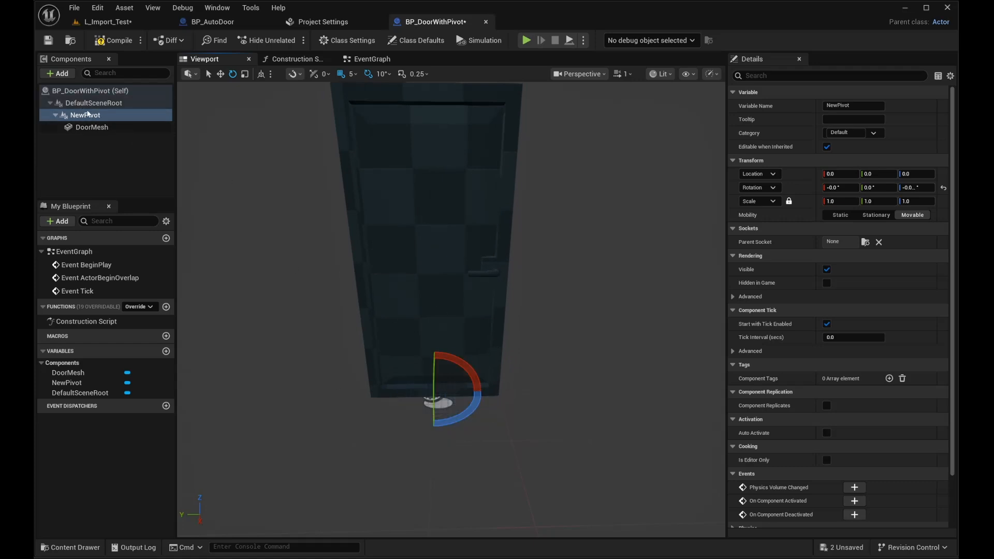
Step: Move DoorMesh to Y -50 so that its hinge edge lines up with NewPivot
click(107, 128)
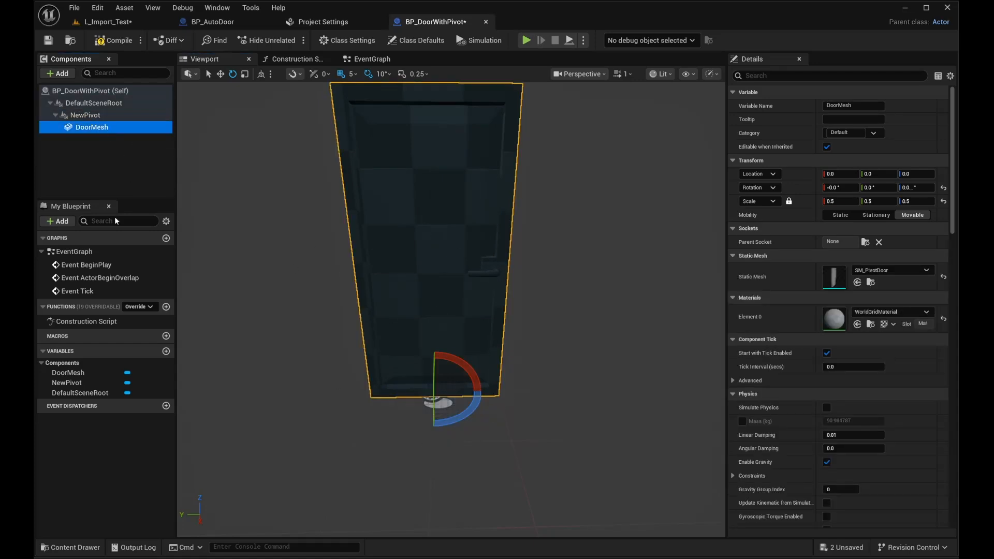
right_drag(499, 398, 489, 404)
key(w)
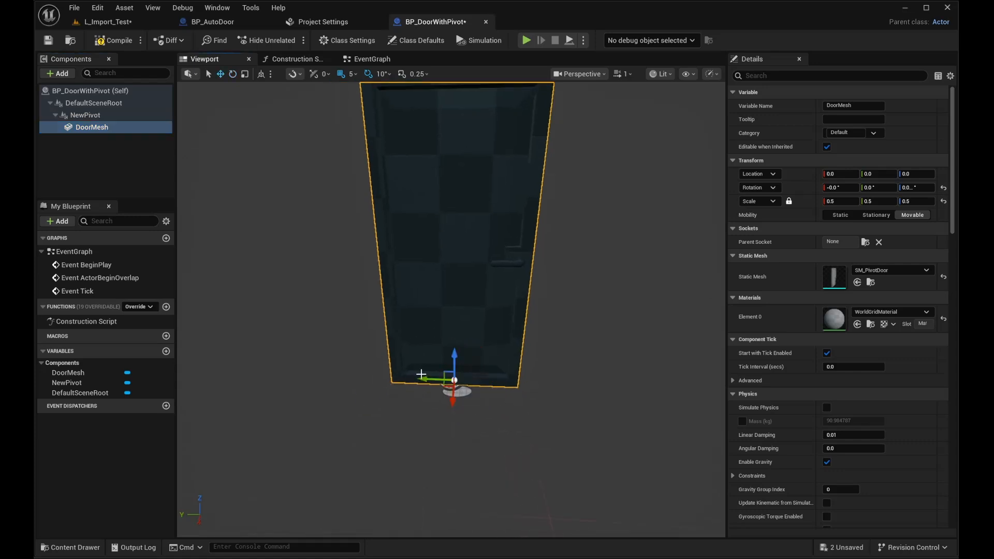
drag(421, 373, 484, 382)
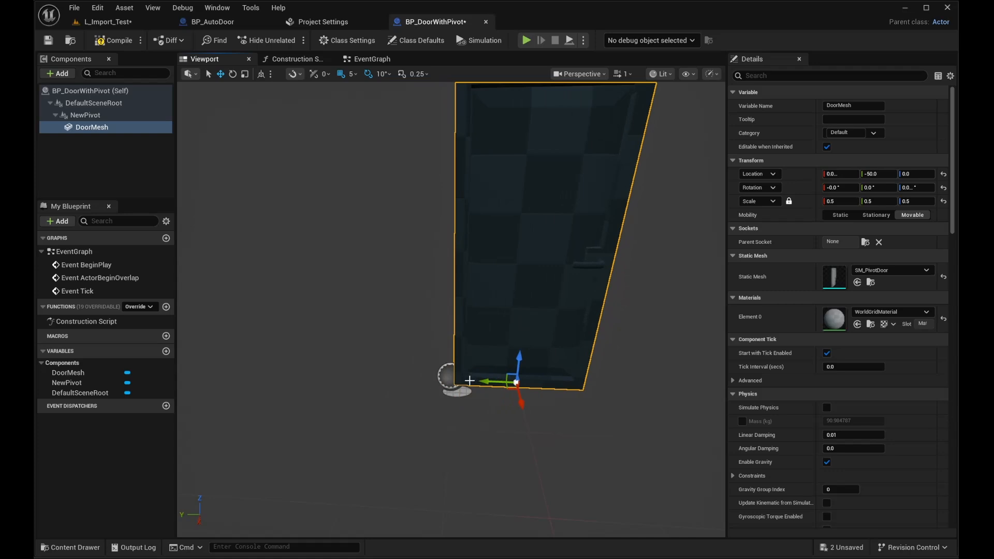
Step: Rotate NewPivot about the vertical axis and back to check that the door swings around its hinge edge
click(93, 116)
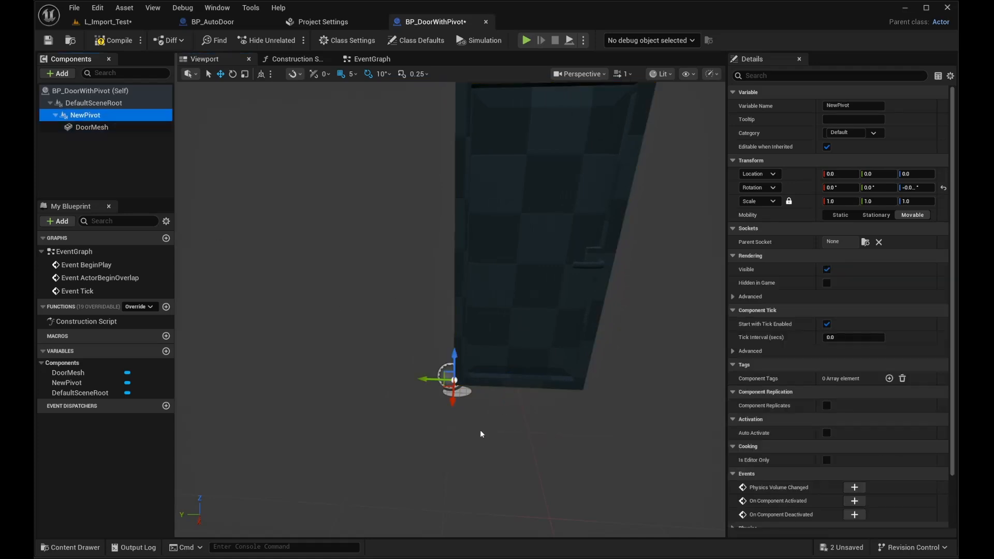
right_drag(487, 416, 491, 424)
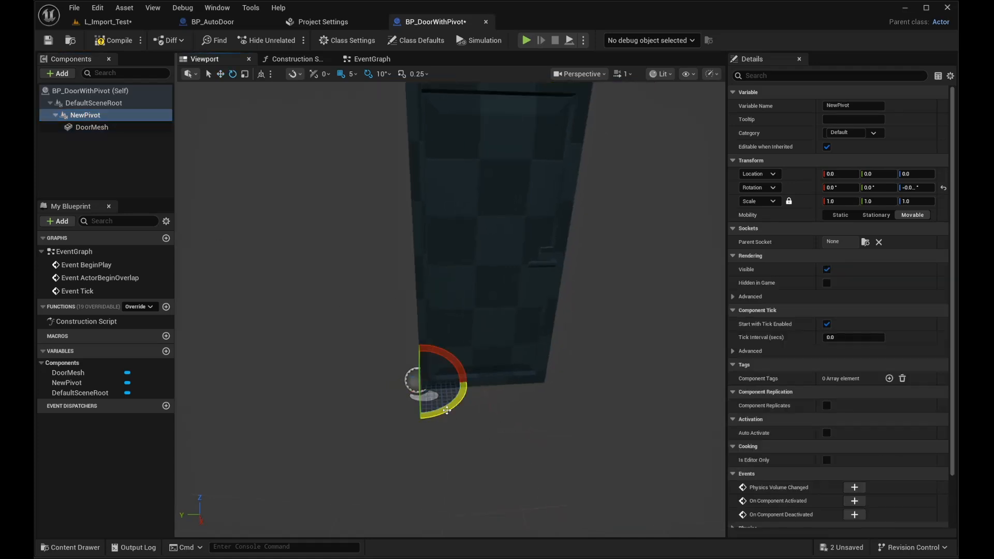
drag(447, 410, 419, 420)
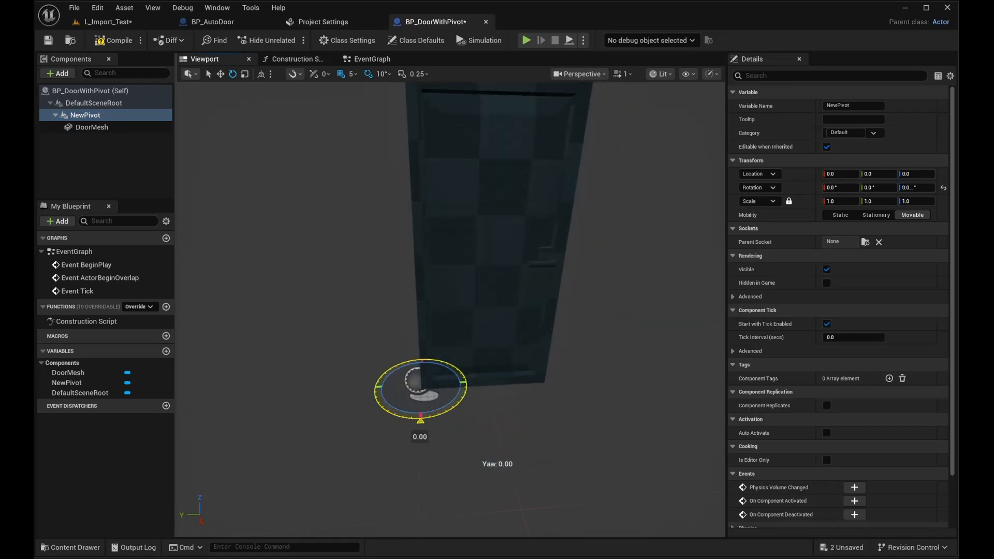
right_drag(430, 324, 445, 274)
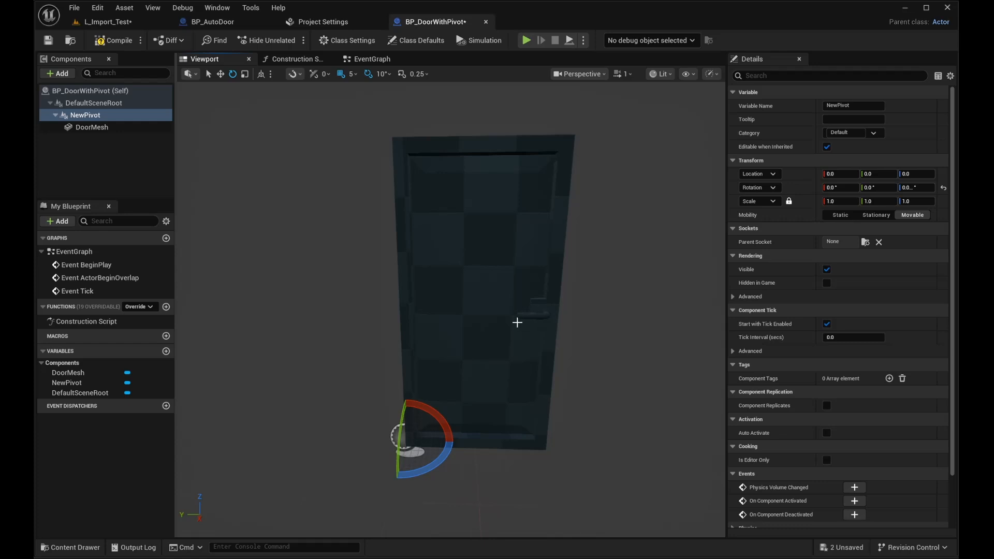
right_drag(517, 322, 517, 325)
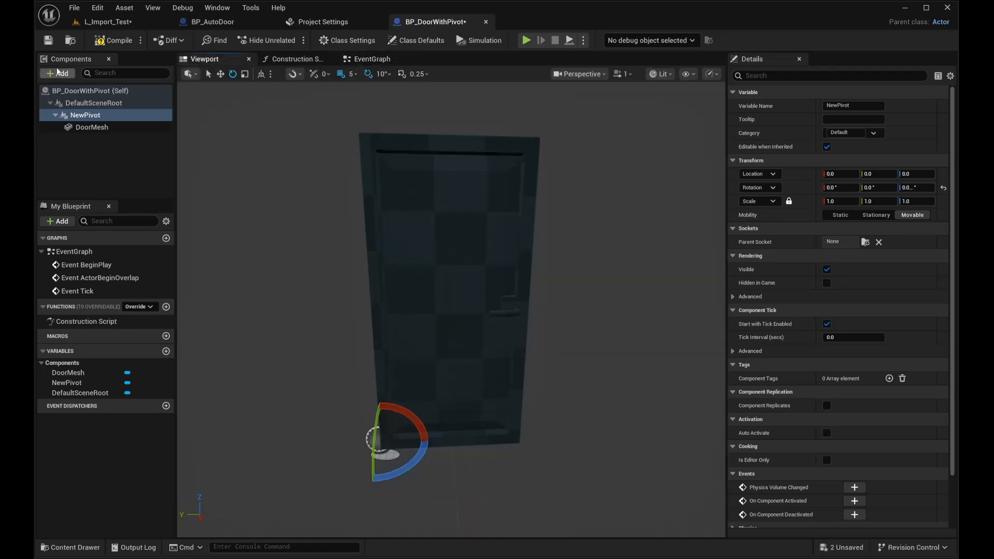
Step: Add a Box Collision component under NewPivot
click(59, 72)
text(box)
key(Return)
Step: Move the collision box onto the door at Y -55, Z 65 and stretch its X scale to about 3.67
right_drag(436, 414, 431, 418)
key(w)
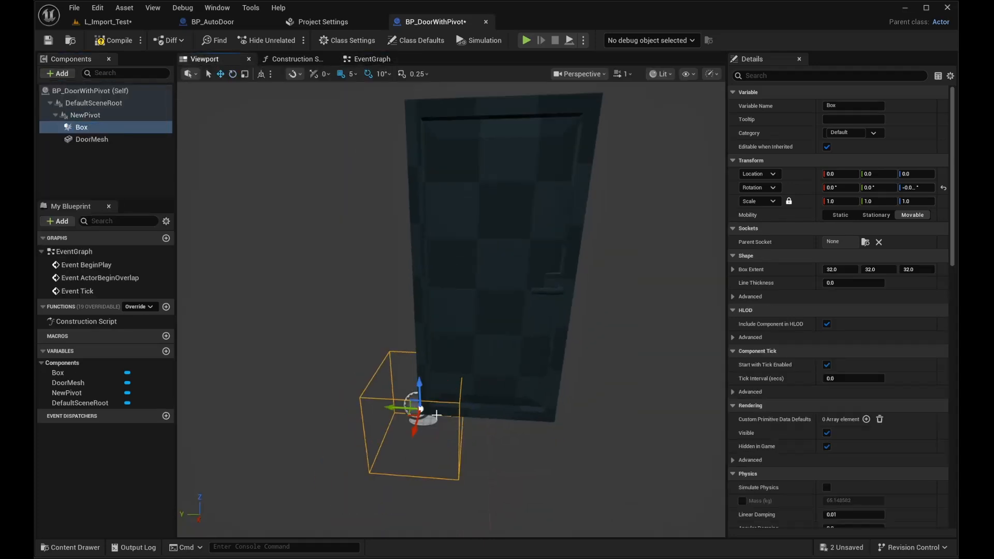
drag(419, 384, 462, 319)
right_drag(462, 319, 404, 320)
key(r)
drag(618, 253, 665, 259)
right_drag(665, 259, 621, 259)
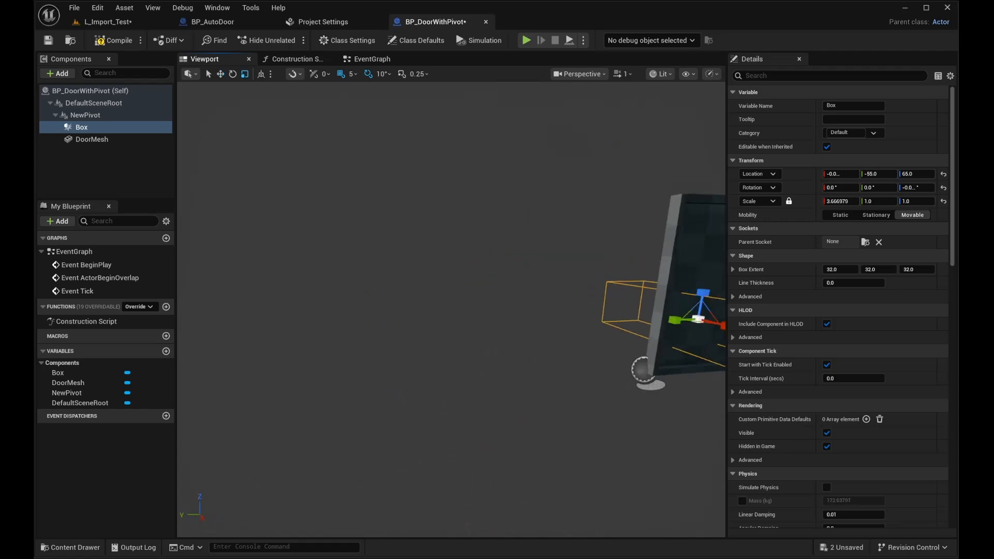
Step: Add an On Component Begin Overlap event for the Box component in BP_DoorWithPivot's event graph
key(f)
click(372, 58)
click(58, 373)
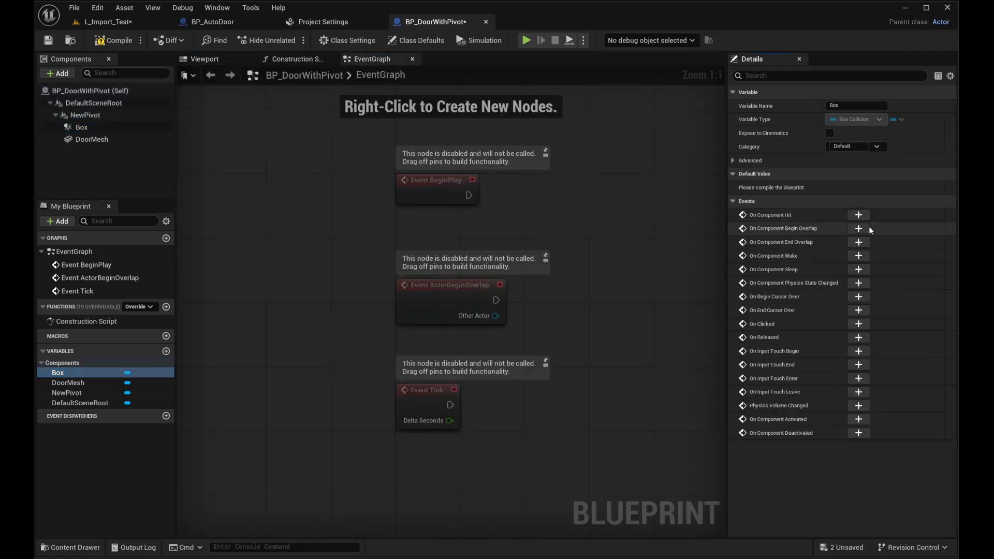
click(858, 228)
right_drag(558, 327, 425, 291)
Step: Compare the overlap event's Other Actor with Get Player Pawn through an Equal (==) node
drag(381, 269, 383, 373)
text(==)
click(452, 380)
text(g)
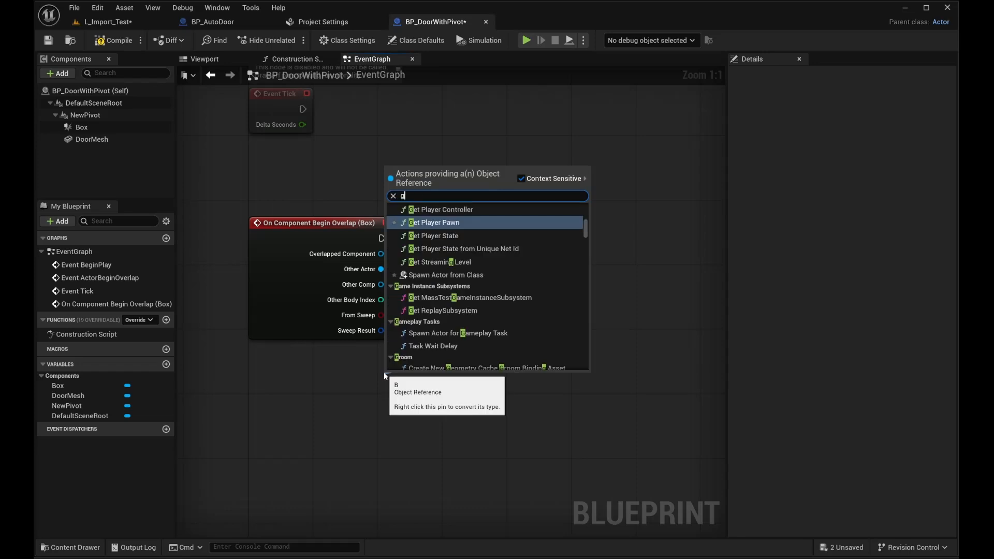
text(et)
key(Return)
Step: Add a Branch run by the overlap event, with the equality result as its Condition
key(b)
click(503, 223)
drag(510, 258, 497, 312)
drag(508, 242, 381, 238)
Step: Add a Move Component To node run from the Branch's True output, with Target Relative Rotation Z set to 100
right_drag(661, 224, 449, 239)
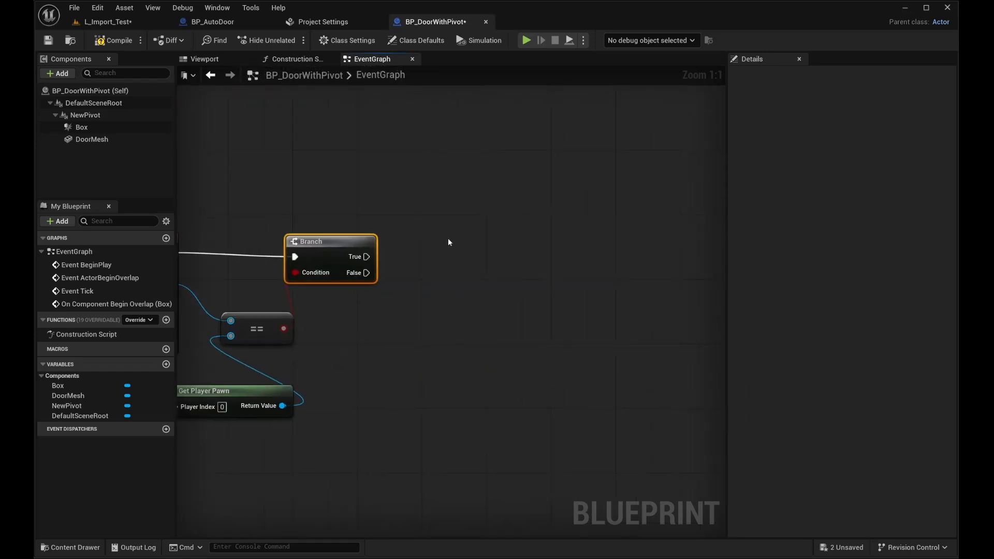
right_click(449, 238)
text(move)
key(Return)
drag(367, 257, 459, 253)
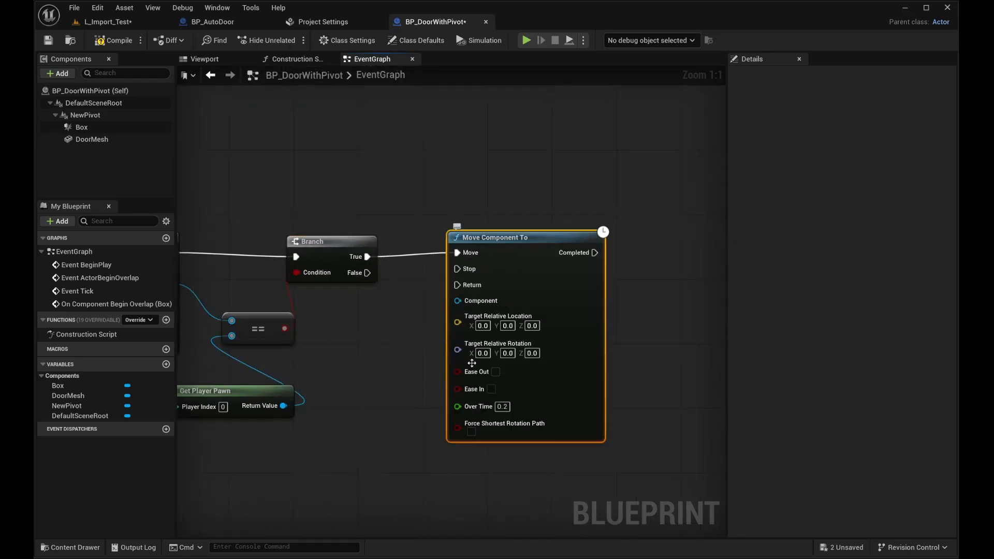
click(532, 353)
text(100)
key(Return)
Step: Place BP_DoorWithPivot in the L_Import_Test level, move it clear of the static SM_PivotDoor and delete that static door
right_drag(385, 379, 522, 275)
scroll(478, 312, down, 1)
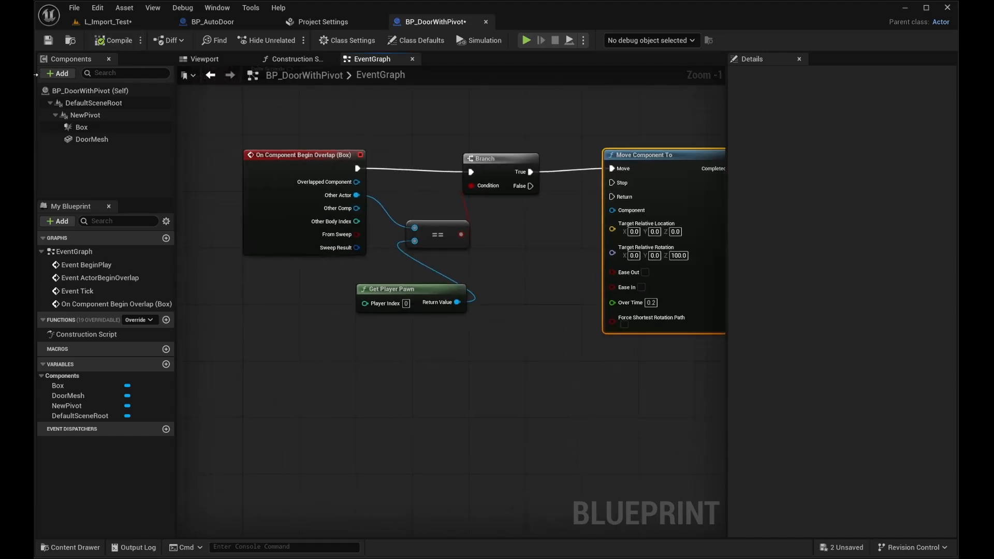
click(125, 24)
scroll(565, 315, up, 3)
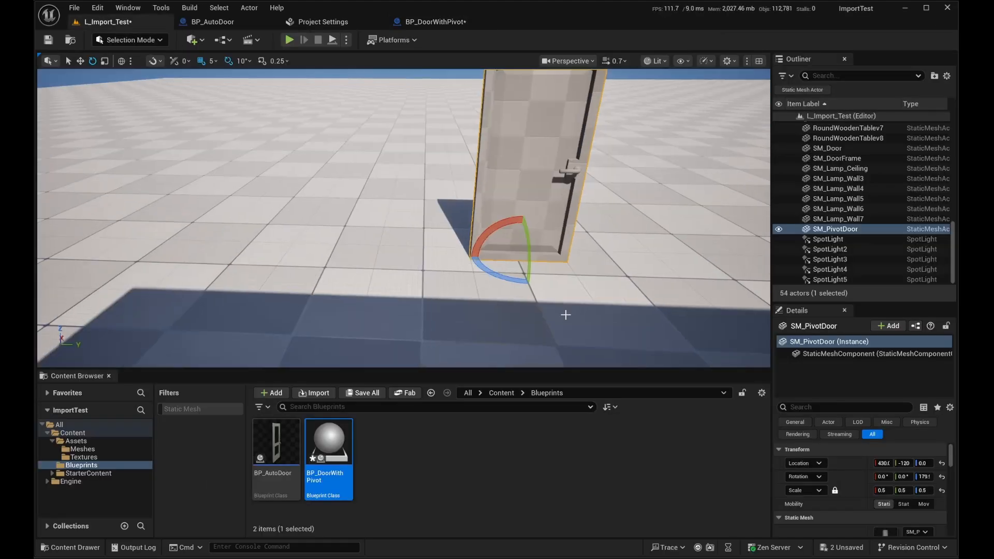
drag(326, 441, 370, 274)
key(w)
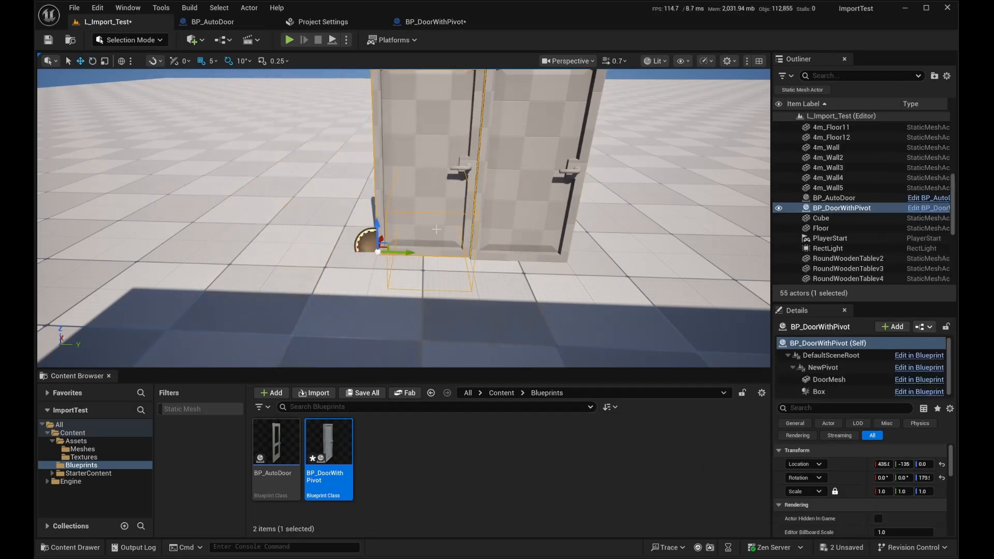
mouse_move(409, 259)
right_down()
mouse_move(385, 258)
mouse_move(414, 259)
right_up()
drag(366, 248, 326, 246)
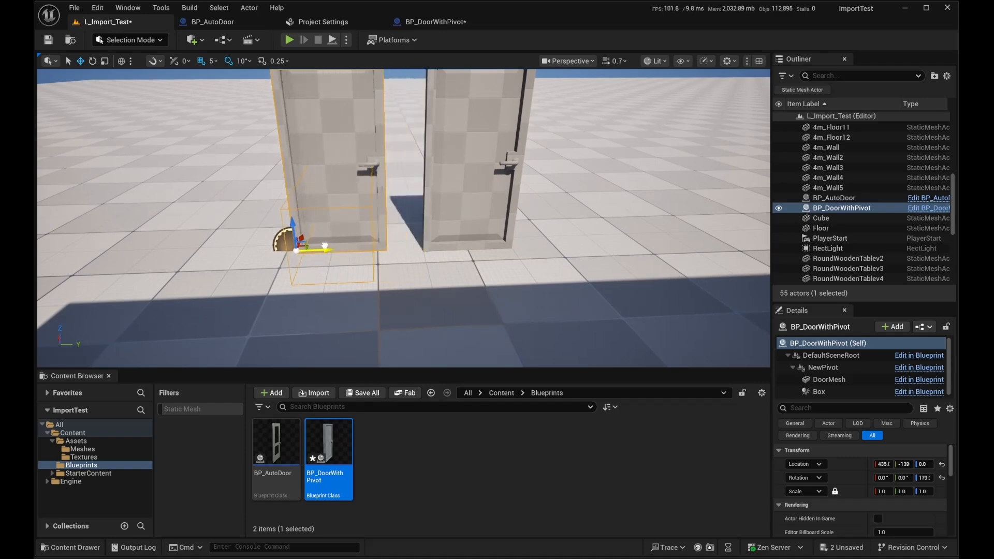
click(458, 199)
key(Delete)
Step: Play the level and walk up to the door to test its opening, and return to the BP_DoorWithPivot graph
click(288, 45)
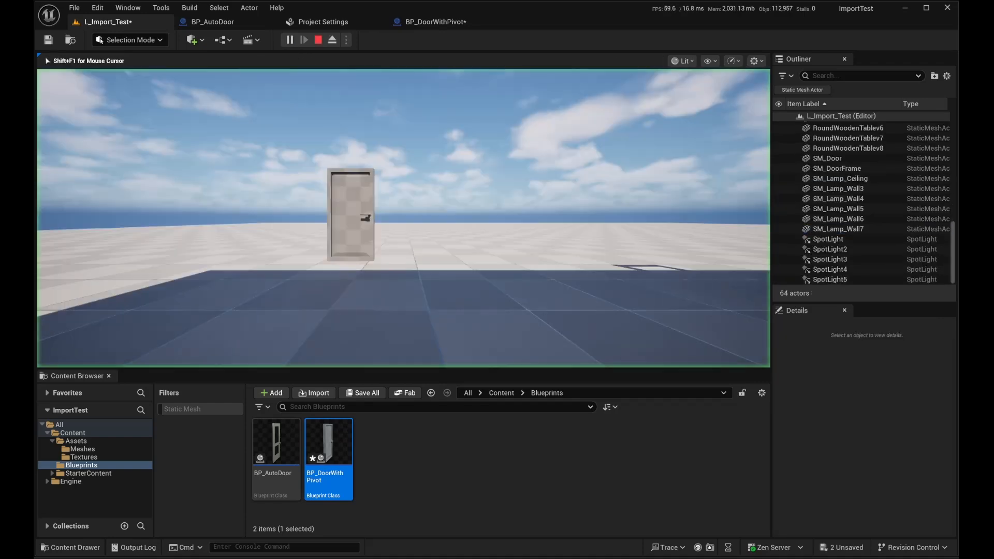
key(w)
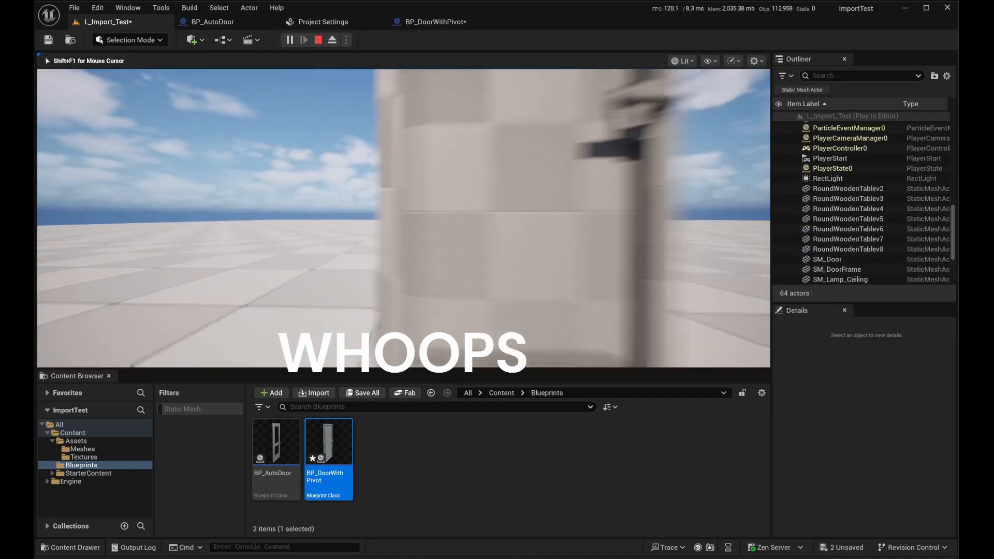
key(s)
key(w)
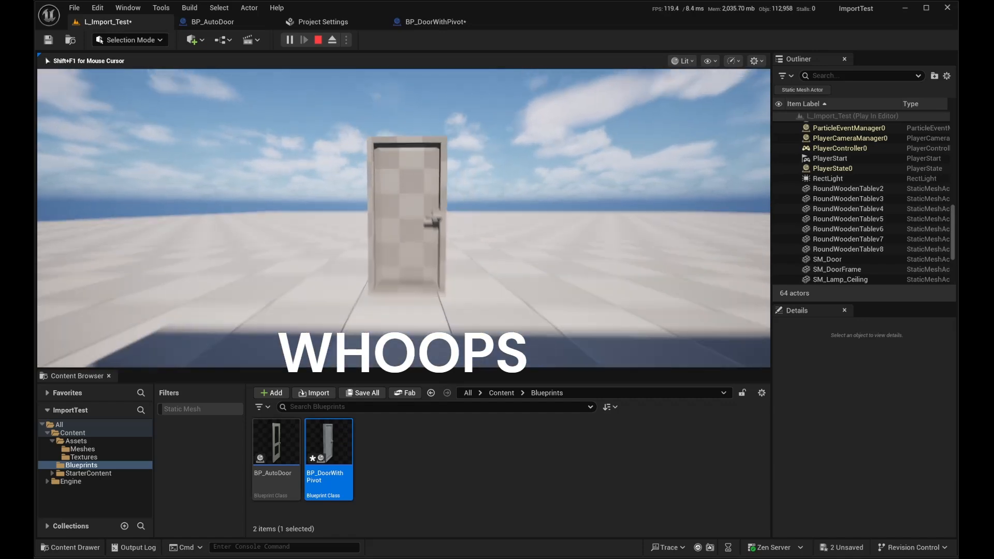
key(s)
key(Escape)
click(450, 22)
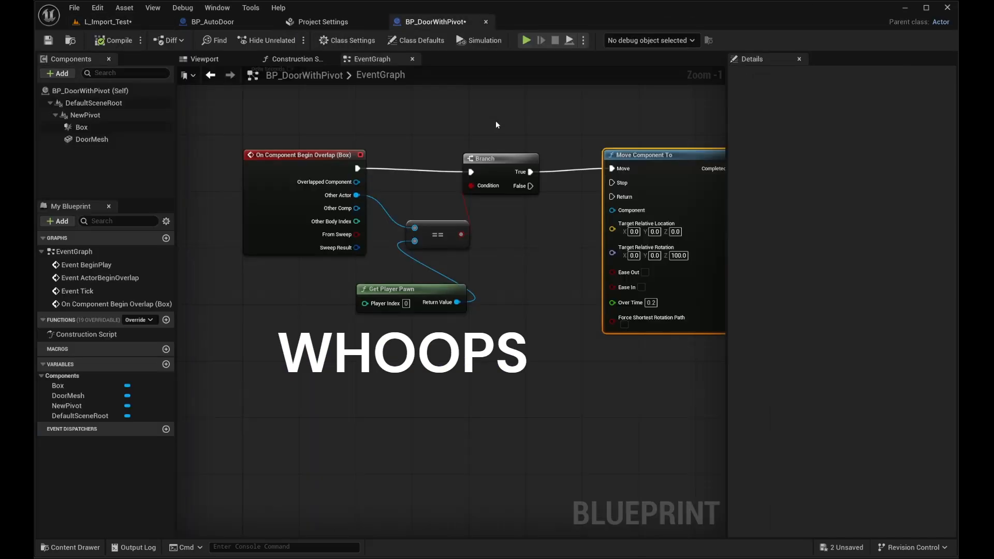
Step: Try feeding DoorMesh into the Component input of Move Component To, and delete that reference node
right_drag(456, 311, 380, 313)
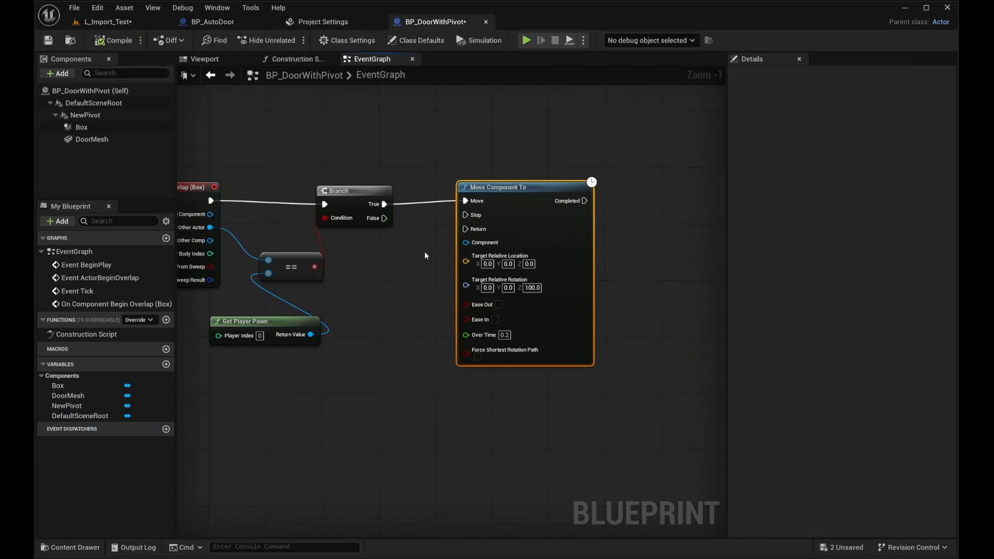
right_drag(425, 255, 437, 254)
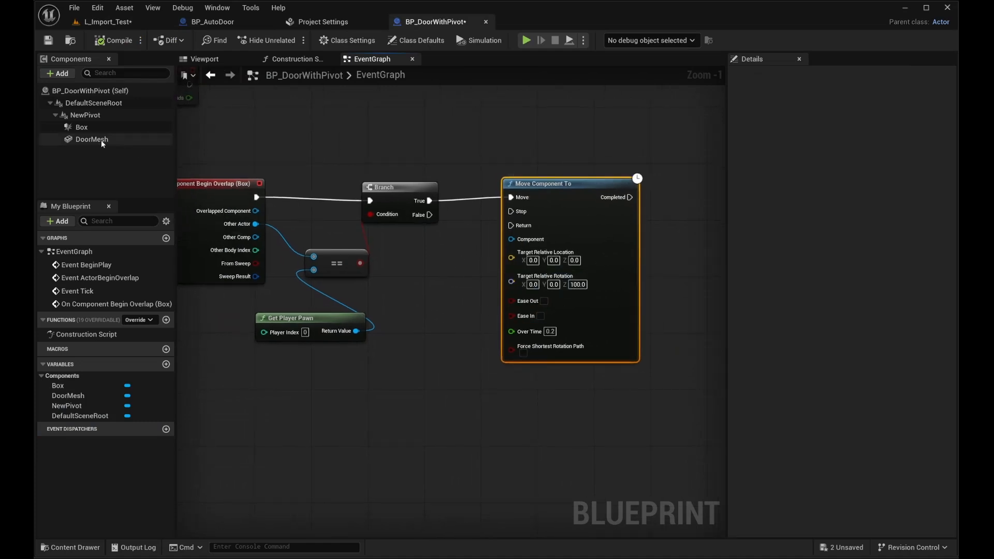
drag(101, 139, 422, 280)
drag(513, 240, 513, 240)
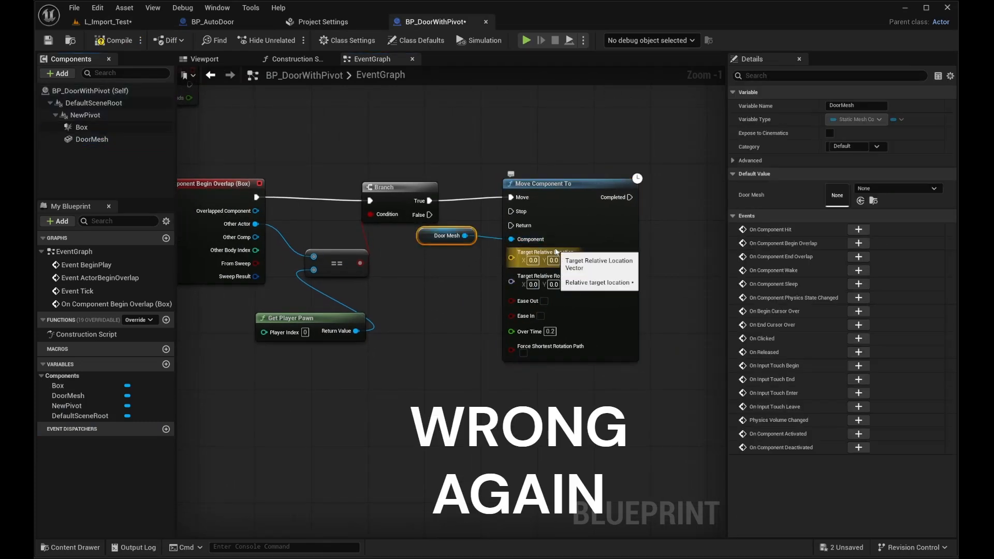
click(463, 232)
key(Delete)
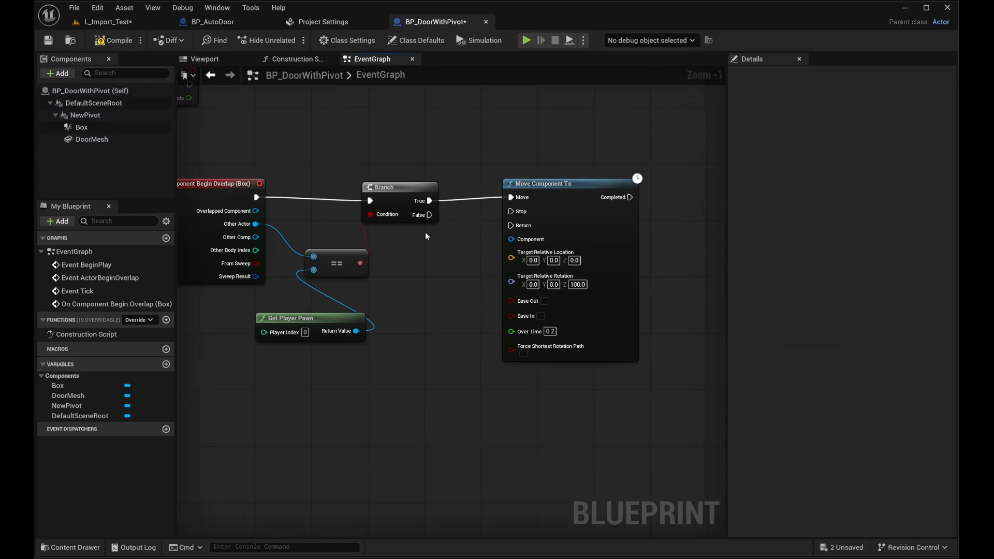
right_drag(426, 236, 455, 238)
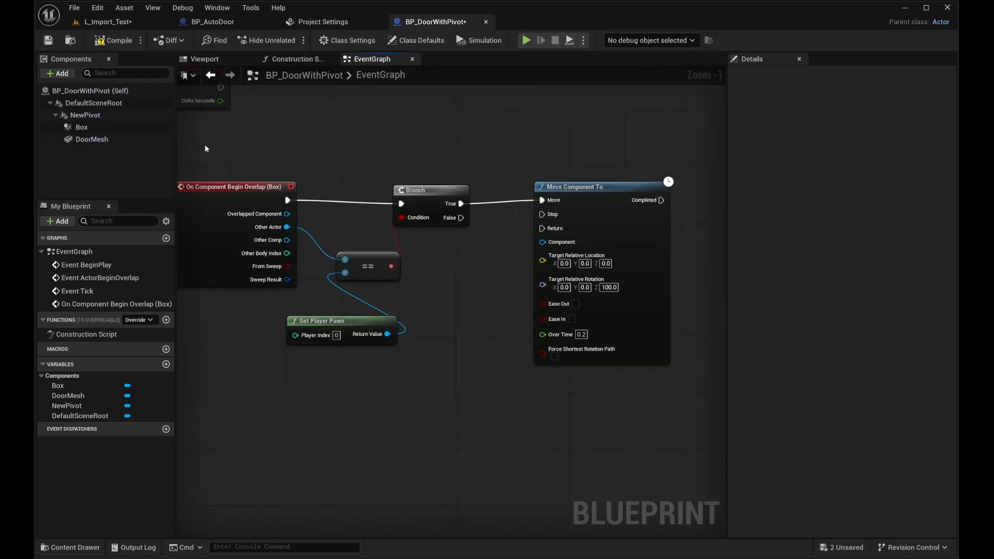
drag(205, 148, 572, 389)
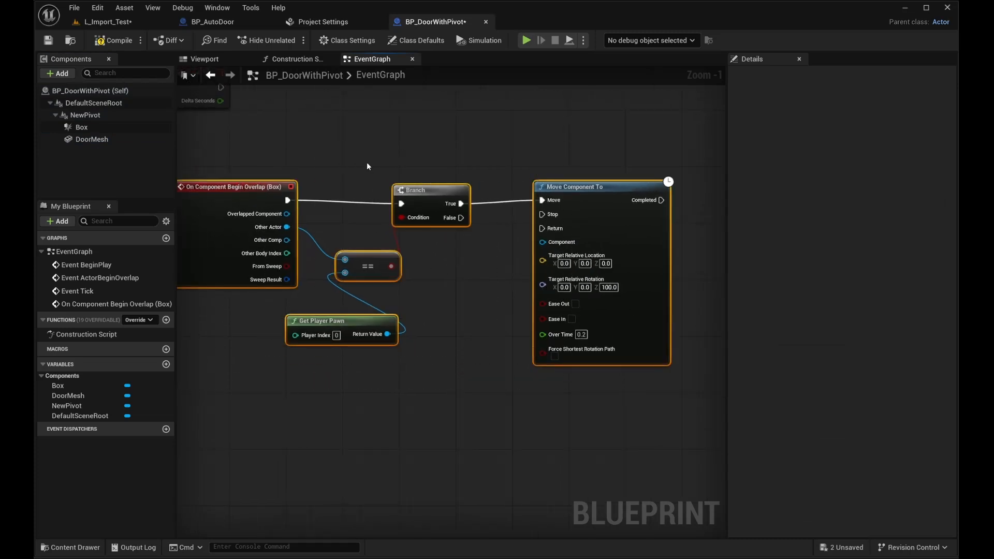
click(410, 133)
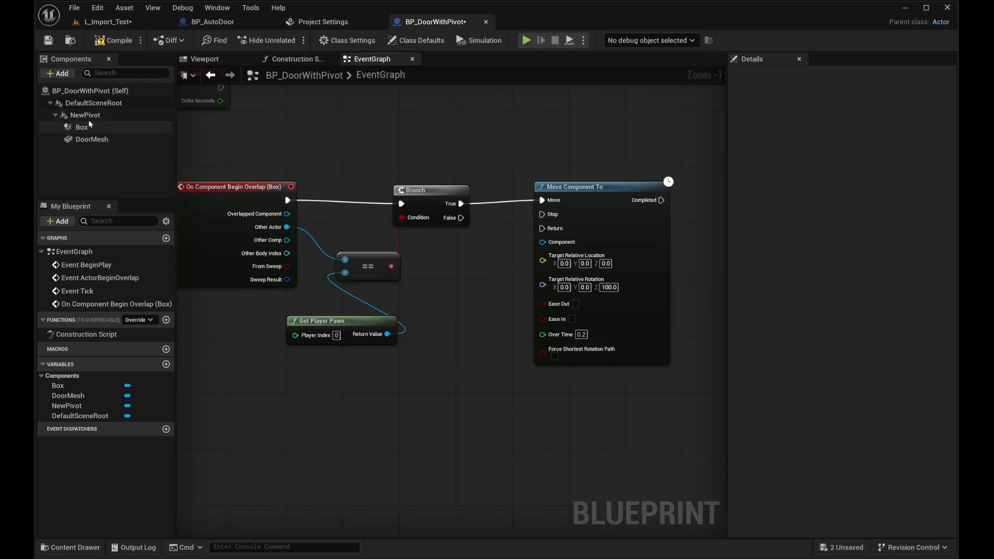
Step: Reattach Box directly to DefaultSceneRoot and connect a NewPivot reference to the Component input of Move Component To
drag(81, 127, 126, 112)
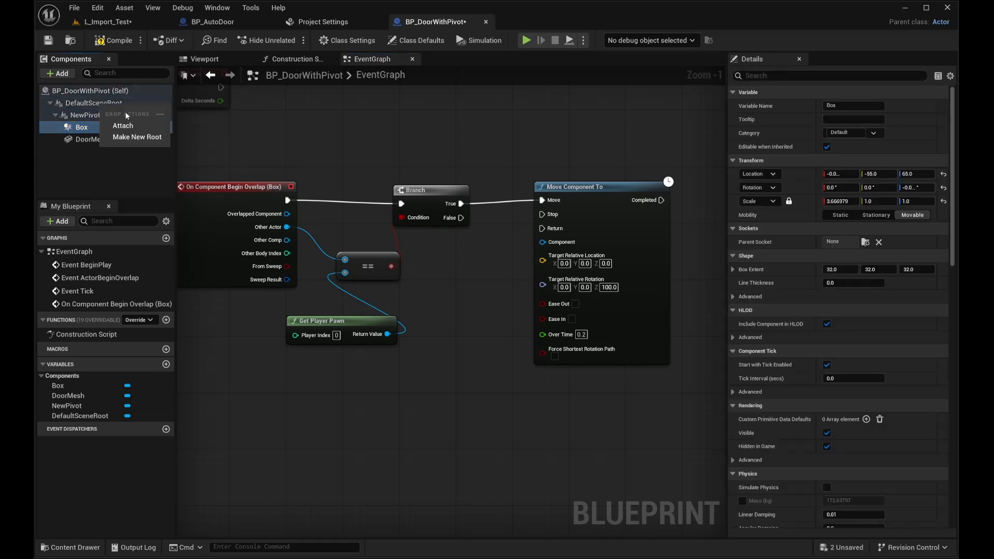
click(127, 126)
click(87, 127)
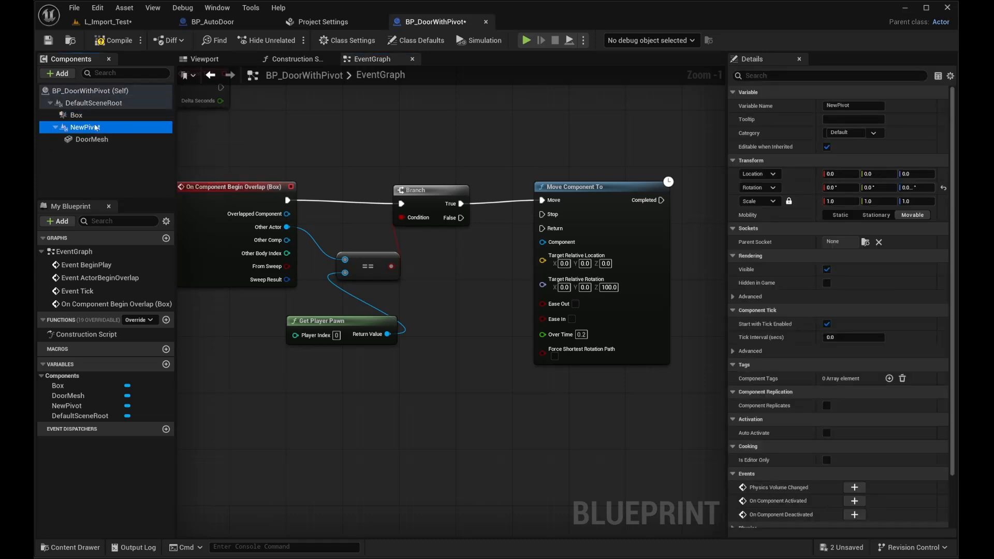
drag(406, 264, 542, 242)
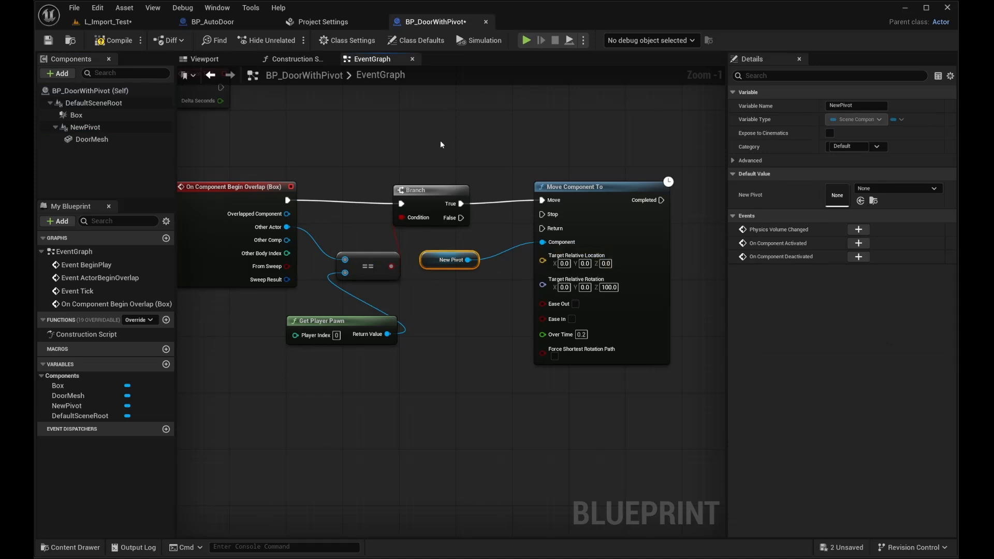
Step: Play the level and walk towards the door to check that it swings around NewPivot
click(526, 41)
key(w)
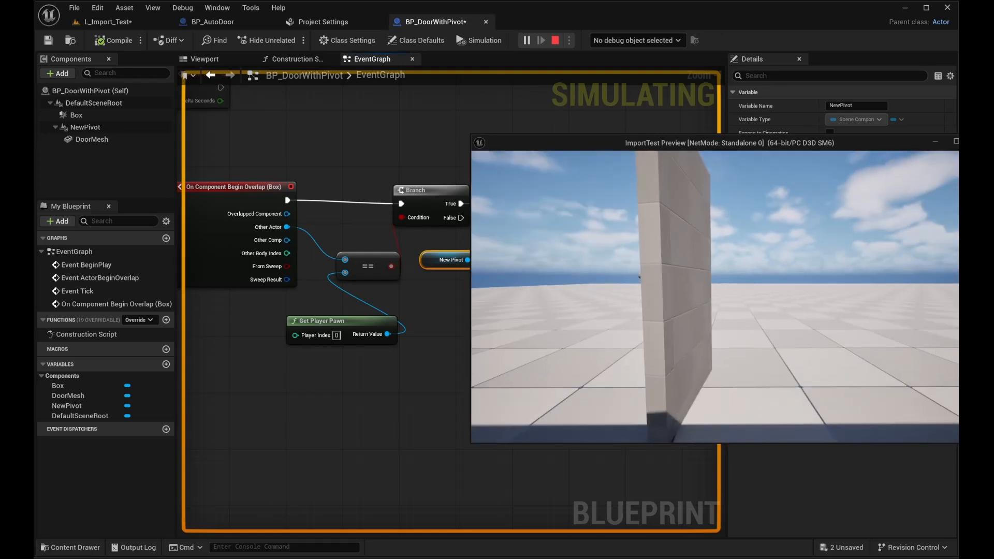
key(Escape)
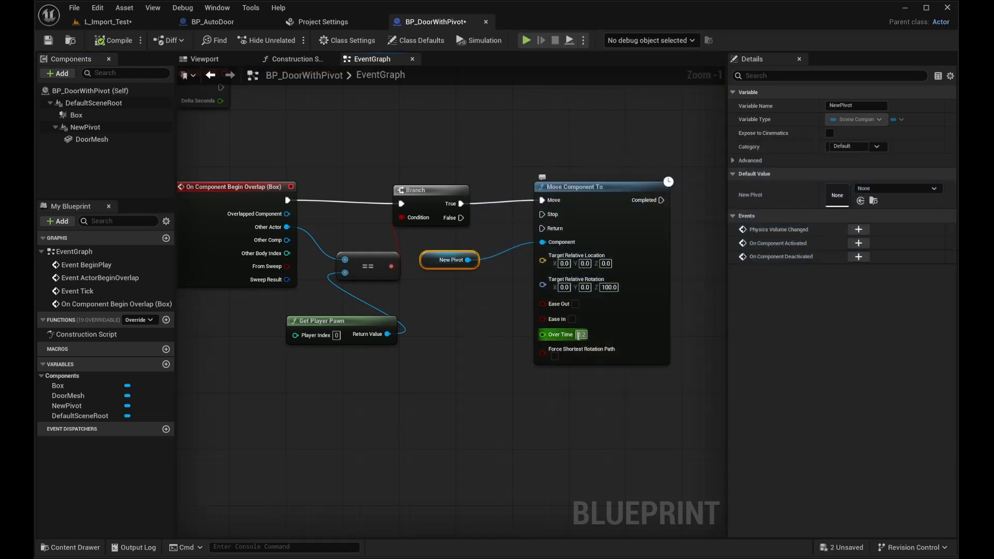
Step: Set Over Time on Move Component To to 1 and play the level to test the slower swing
text(1)
click(594, 404)
click(525, 40)
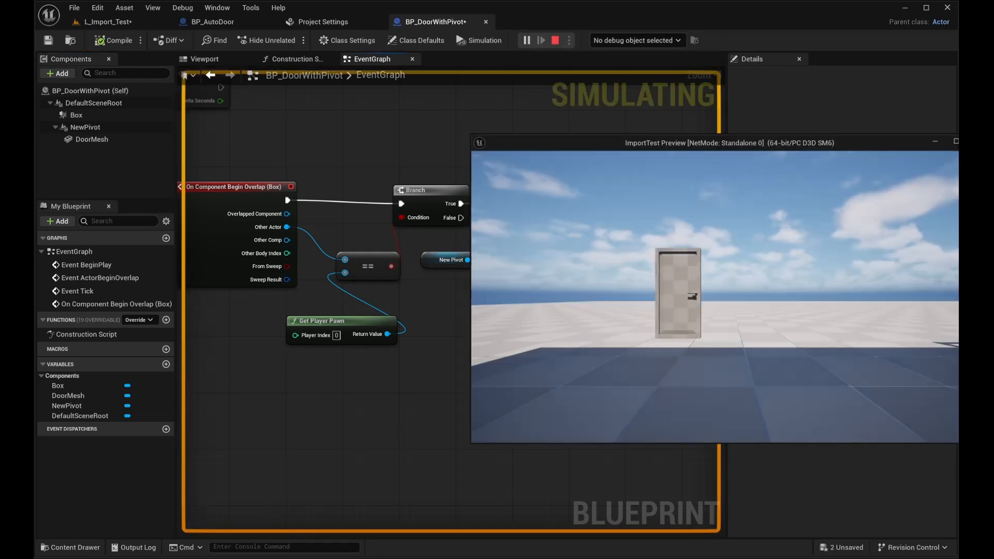
key(w)
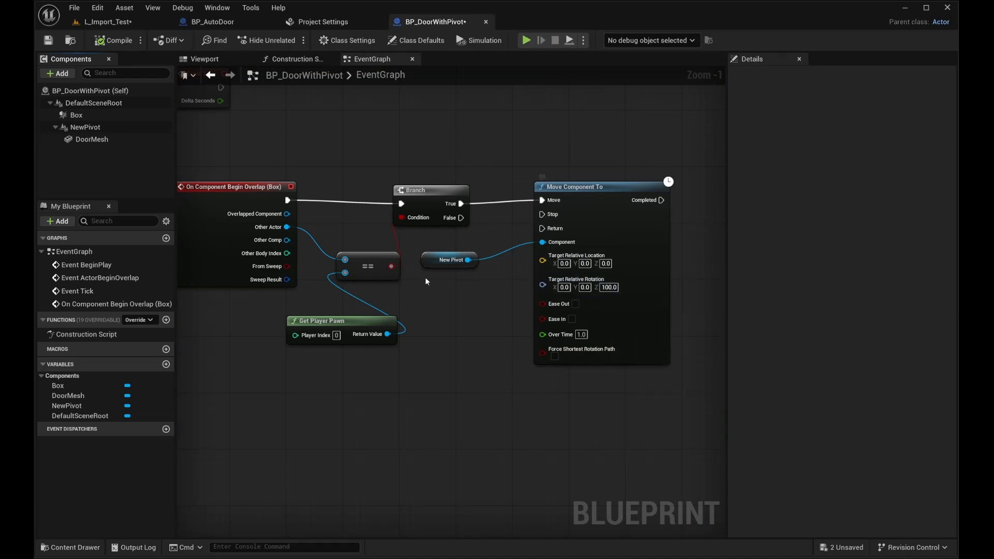
Step: Set Move Component To's target relative rotation Z to 0 and location Y to 100, and play-test the sliding door
text(0)
key(Return)
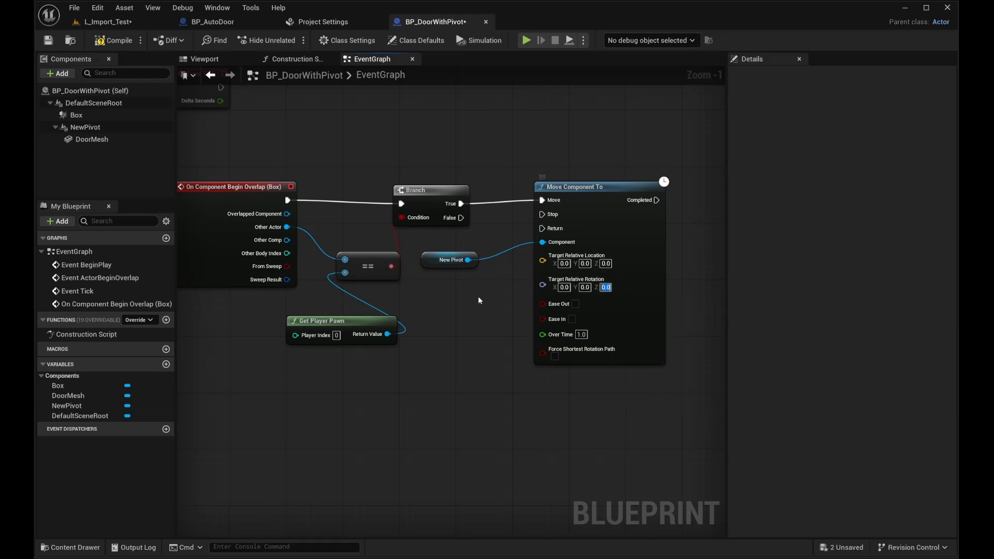
click(584, 264)
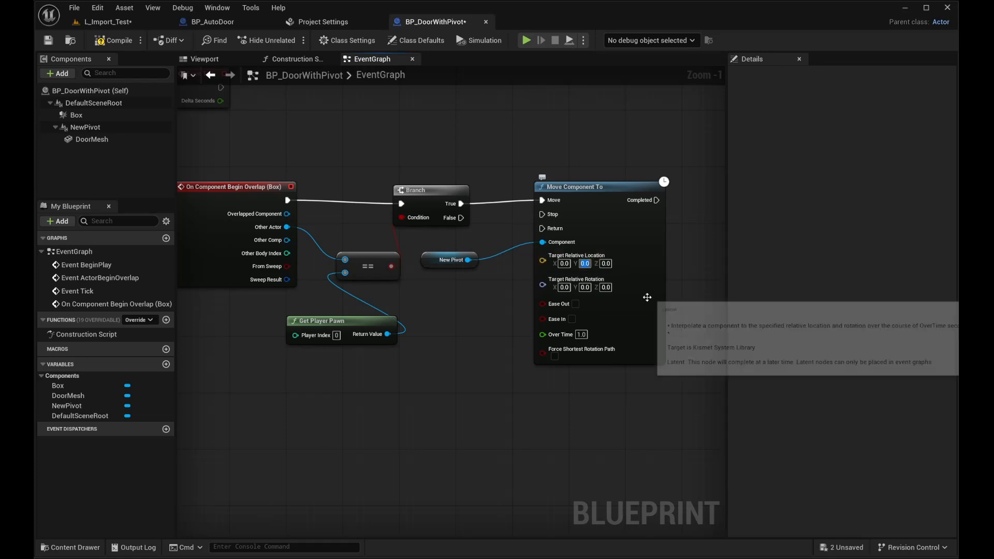
key(Return)
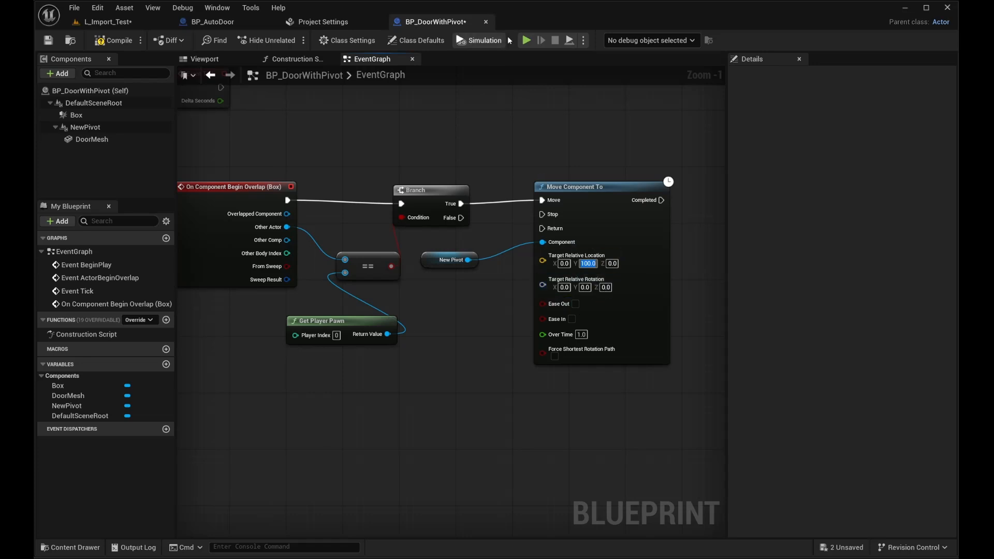
key(w)
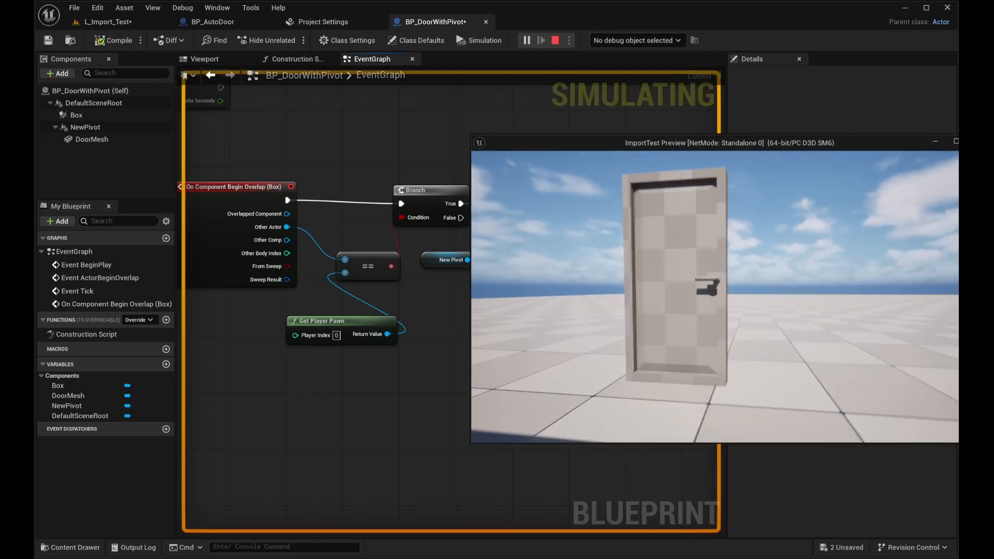
key(d)
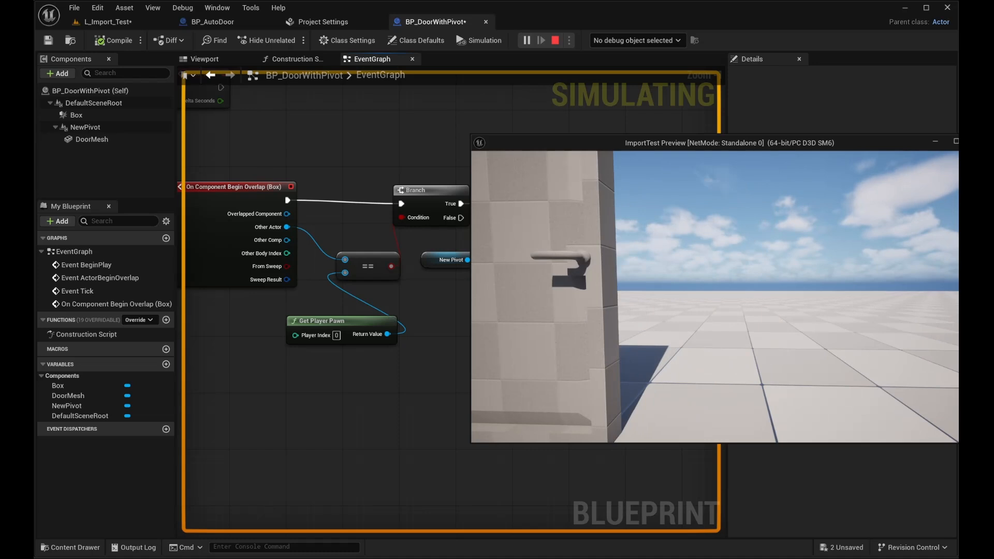